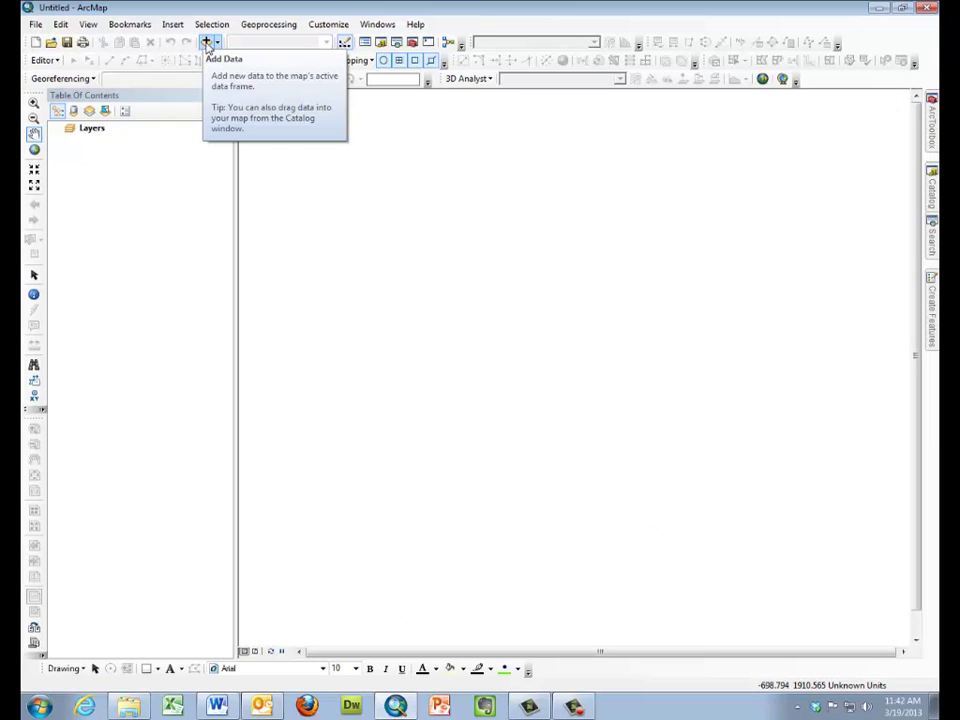
# Open the Add Data dialog on C:\A_Farmer, listing 3526-30-36.gdb, Imagery and Area_of_Interest.shp.
pyautogui.click(207, 43)
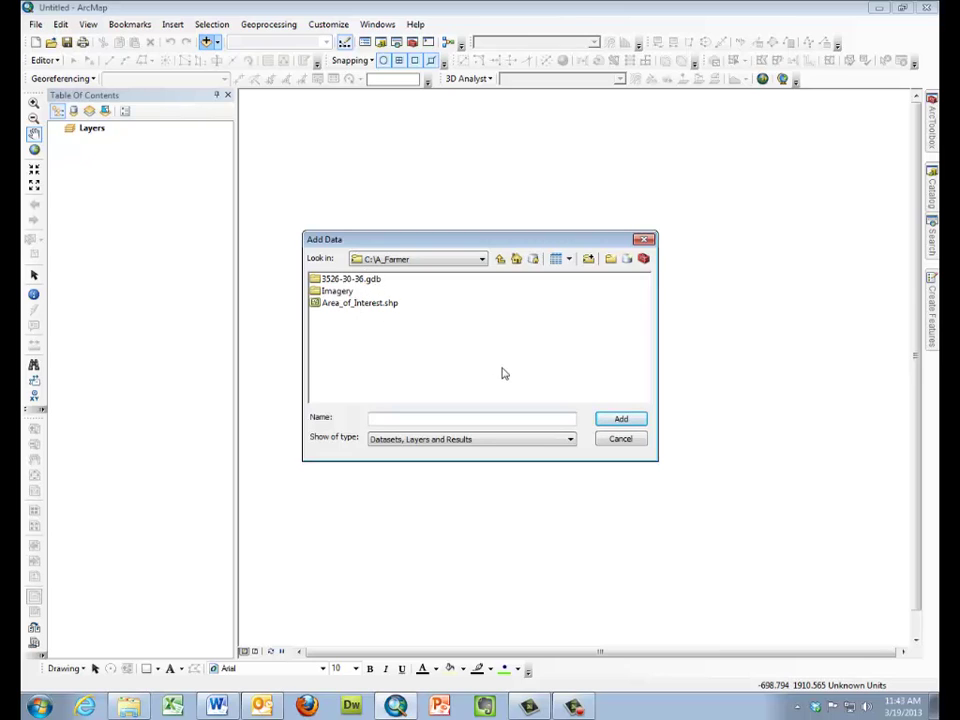
# Load the DEM01 raster from 3526-30-36.gdb, shown in grayscale from 336.66 to 369.33.
pyautogui.doubleClick(344, 281)
pyautogui.doubleClick(344, 281)
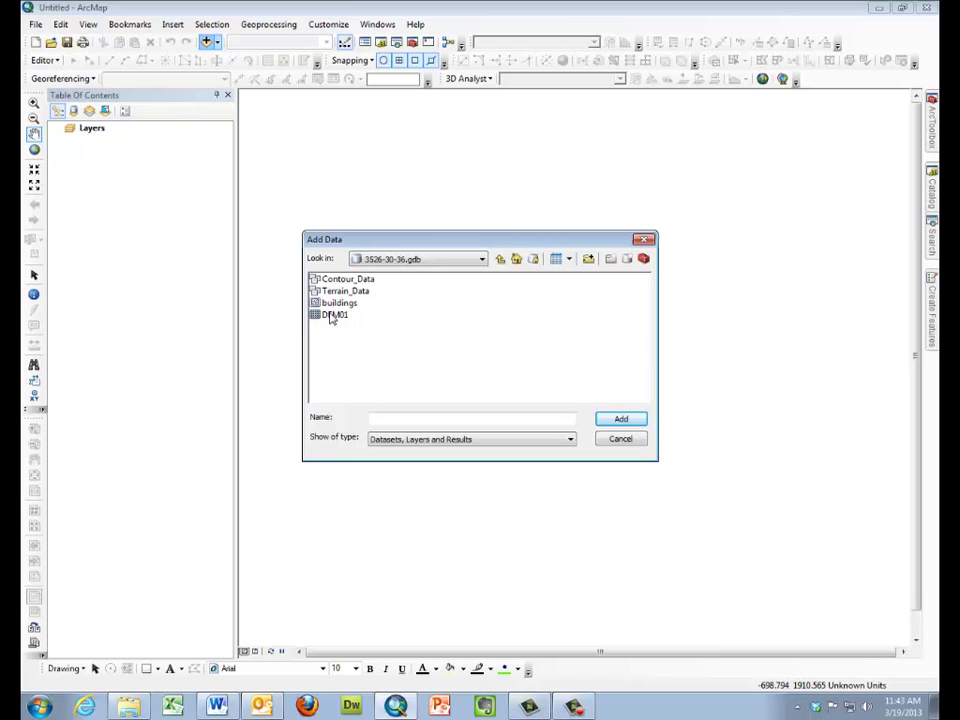
pyautogui.click(334, 314)
pyautogui.click(620, 421)
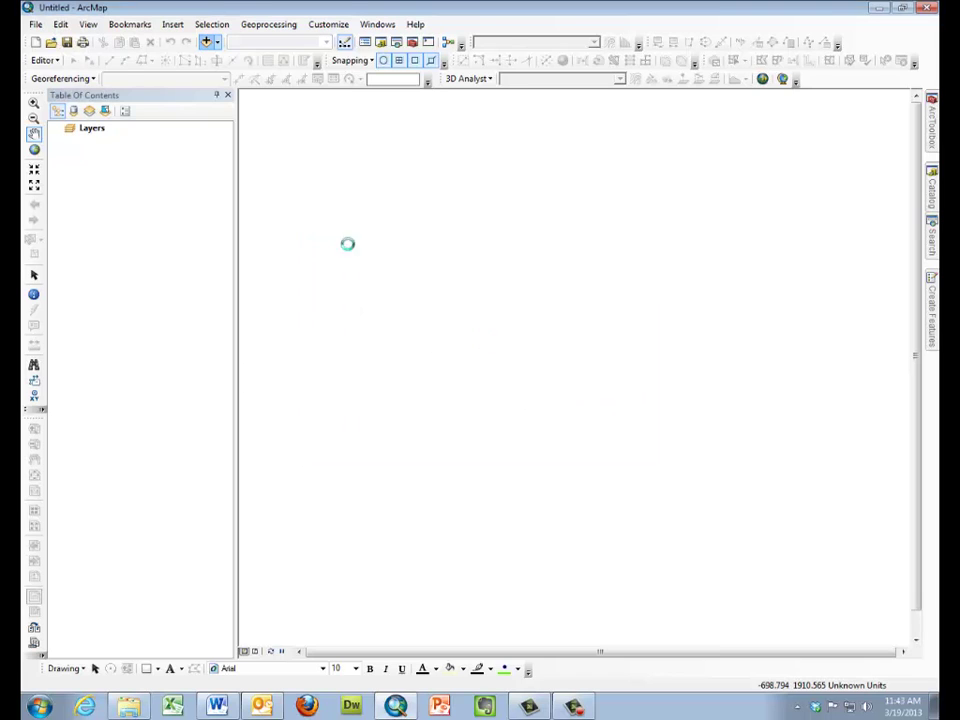
# Add Area_of_Interest.shp from C:\A_Farmer as a circular polygon layer over DEM01.
pyautogui.click(207, 45)
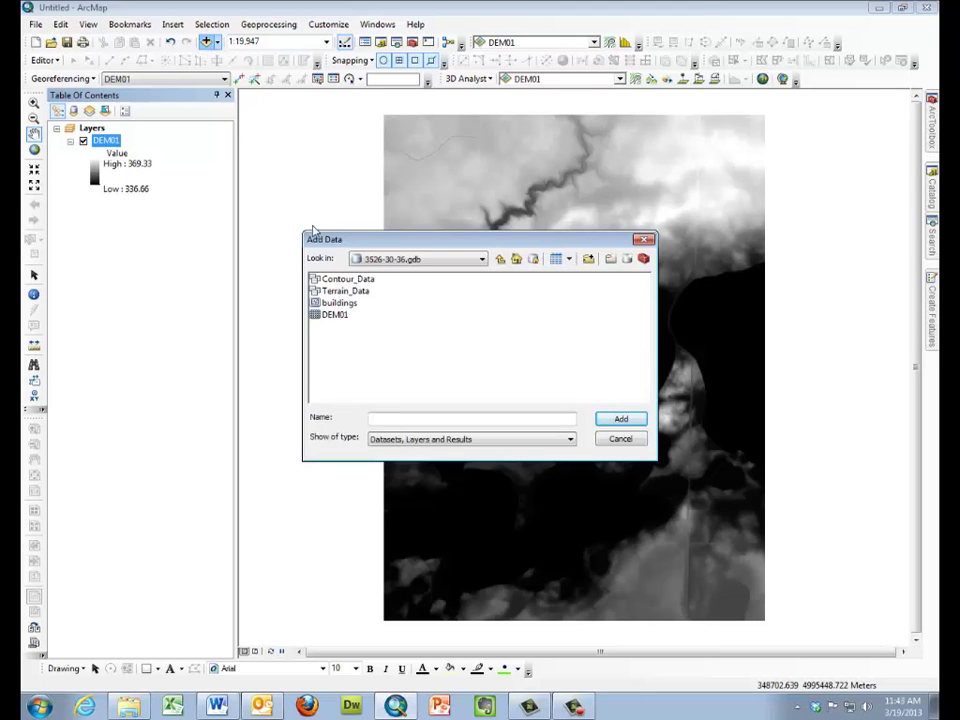
pyautogui.click(499, 259)
pyautogui.click(499, 259)
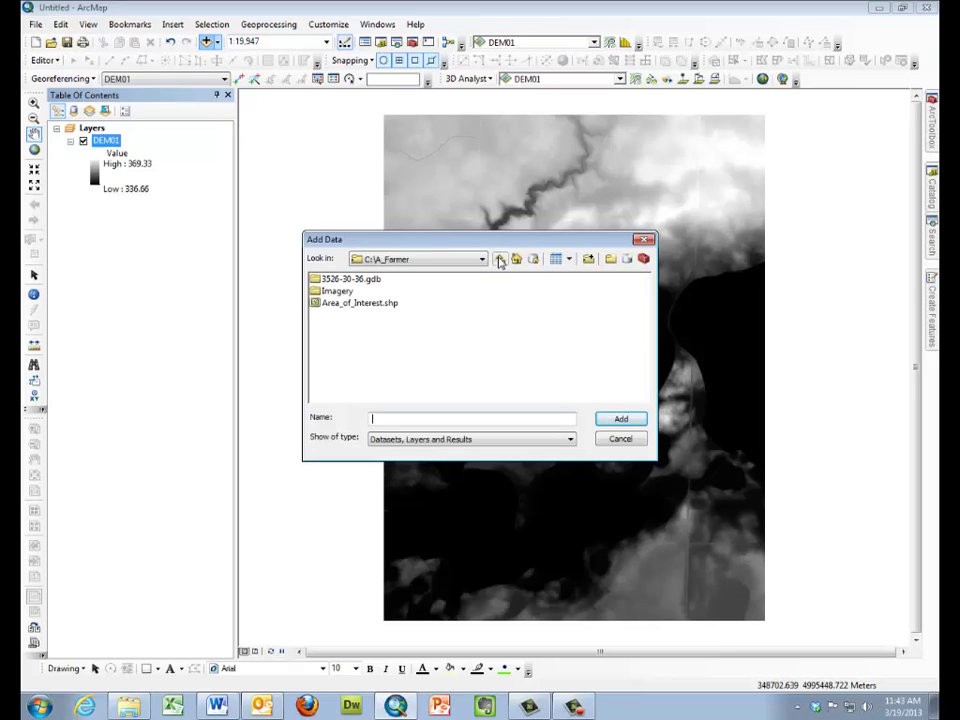
pyautogui.click(386, 302)
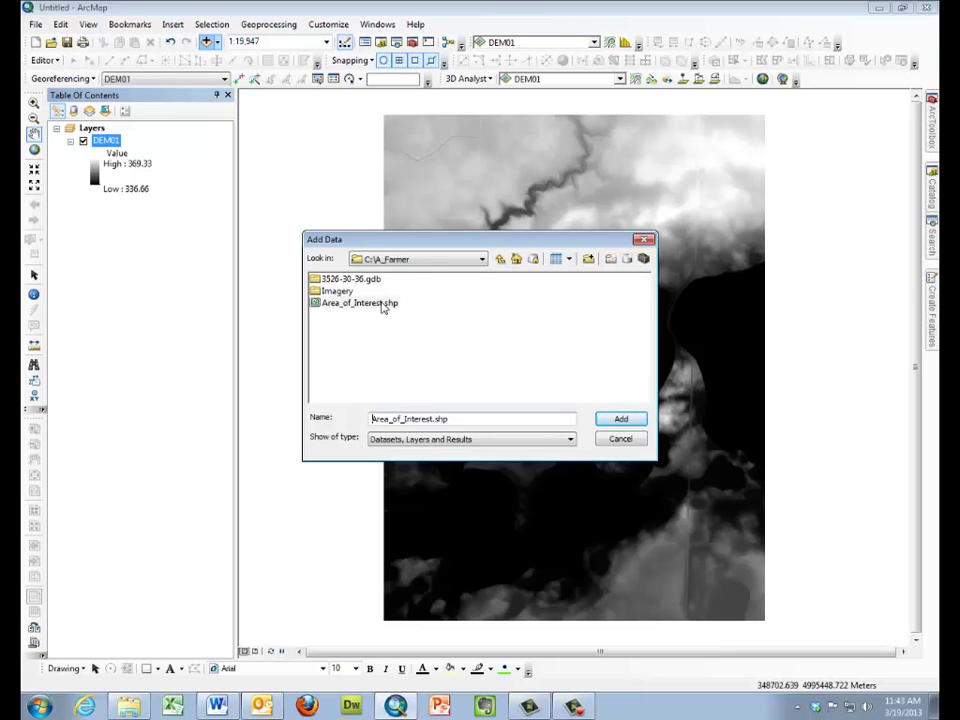
pyautogui.click(620, 418)
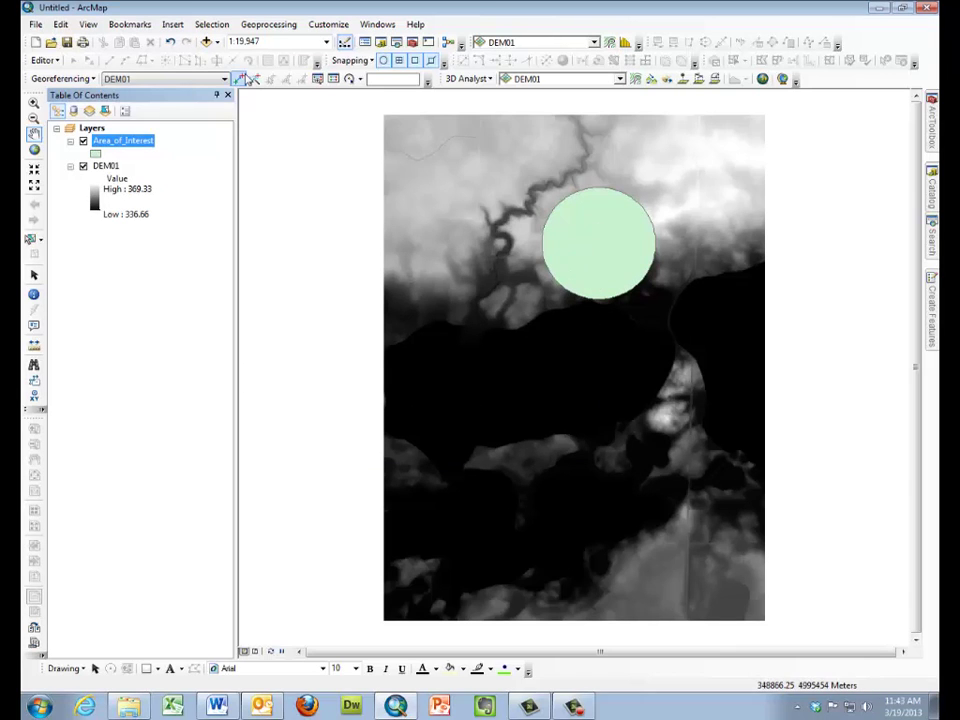
# Add the Imagery folder's ortho_1-1_1n_s_mn067_2010_1.sid orthophoto as an RGB layer.
pyautogui.click(217, 43)
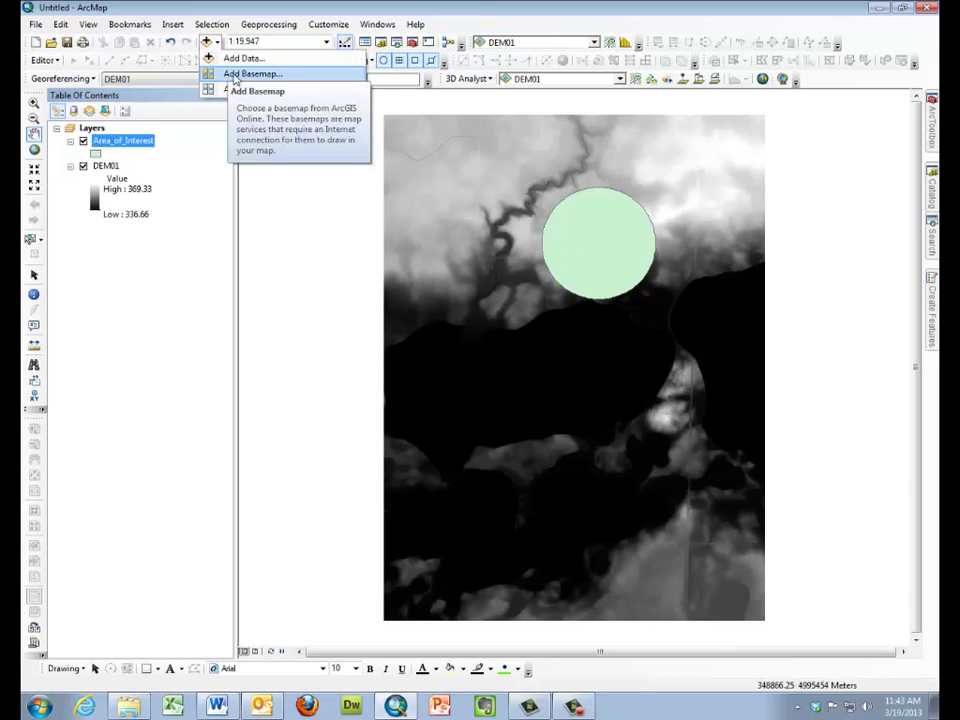
pyautogui.click(226, 62)
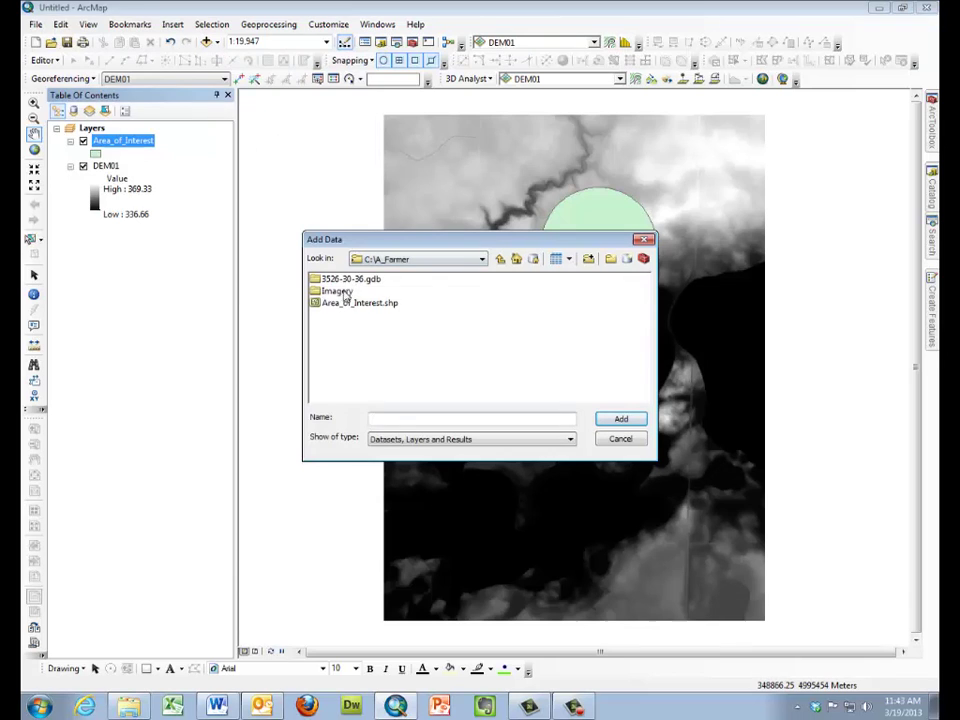
pyautogui.doubleClick(341, 293)
pyautogui.click(333, 279)
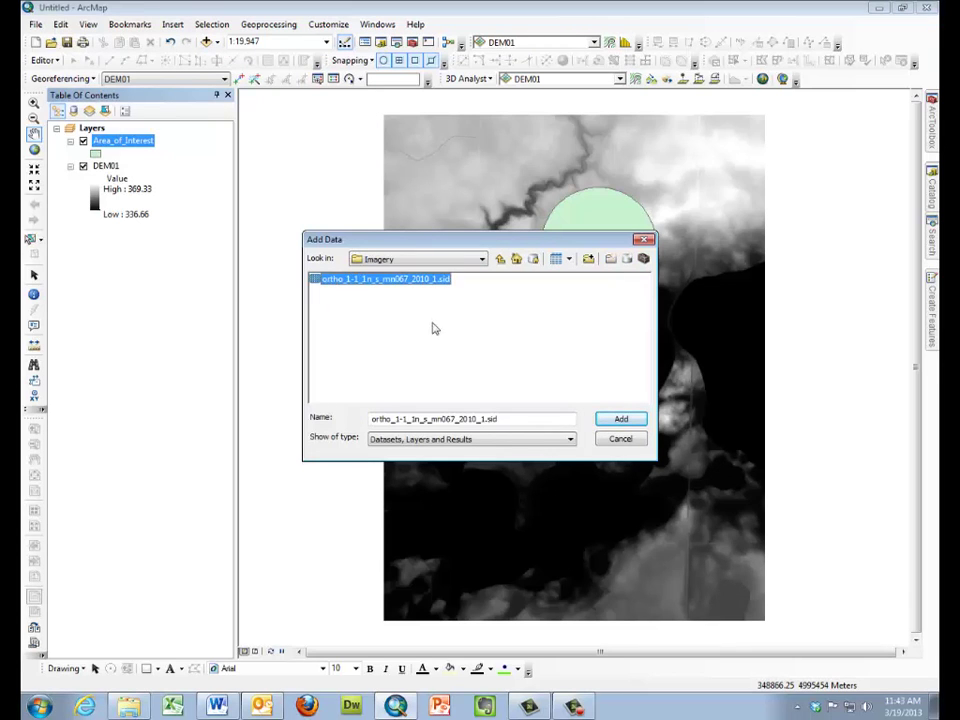
pyautogui.click(619, 420)
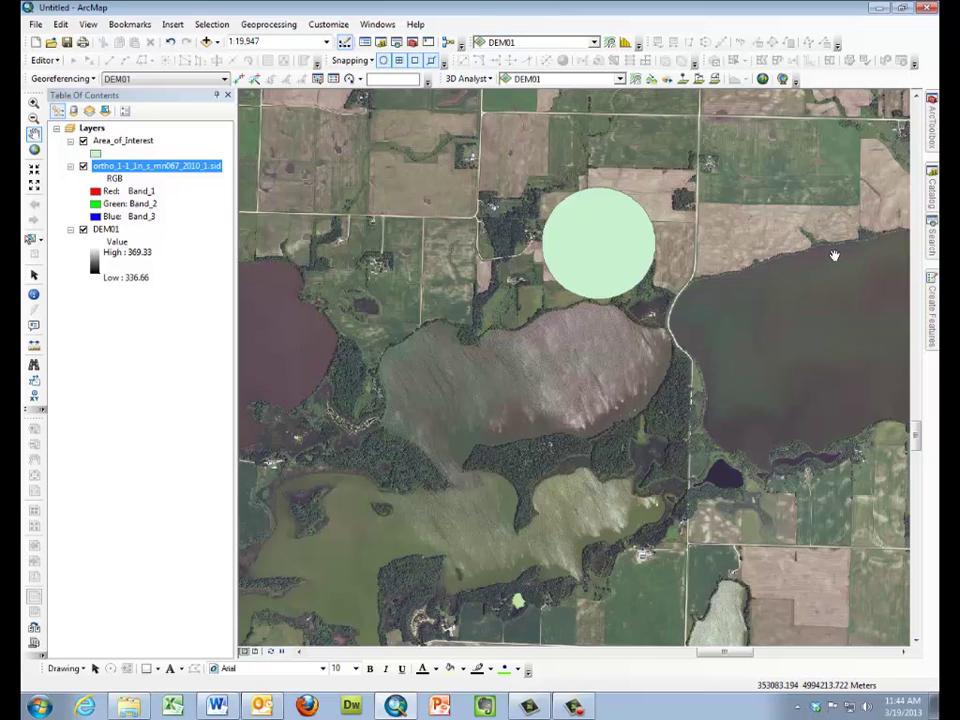
# In the Catalog, create a new file geodatabase A_Farmer_Study.gdb under C:\A_Farmer.
pyautogui.click(931, 195)
pyautogui.click(772, 170)
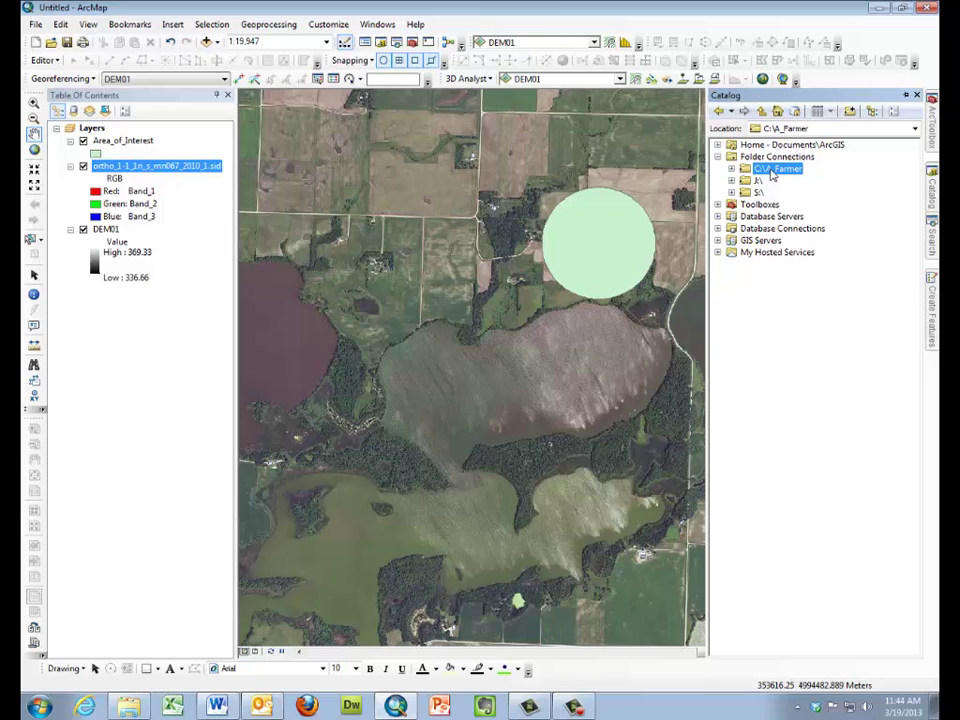
pyautogui.doubleClick(772, 172)
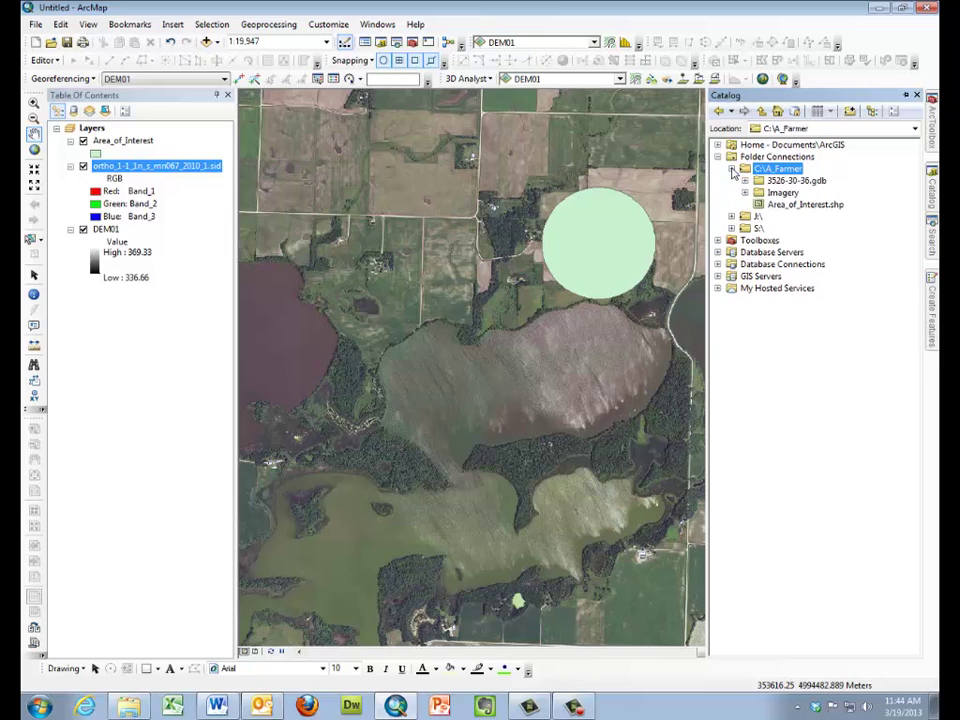
pyautogui.rightClick(775, 172)
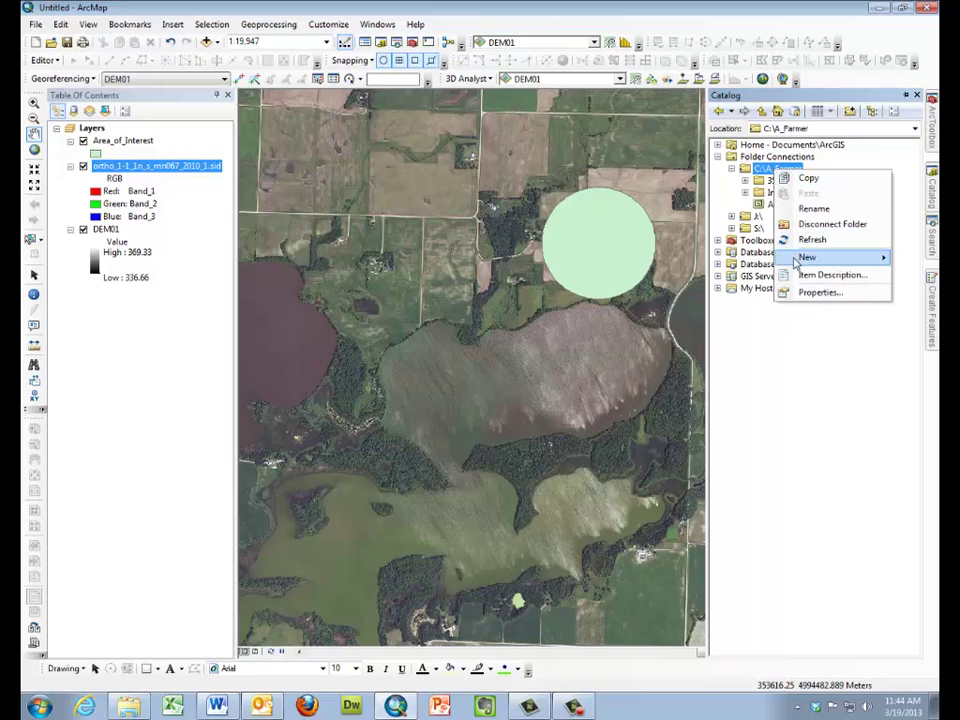
pyautogui.moveTo(796, 262)
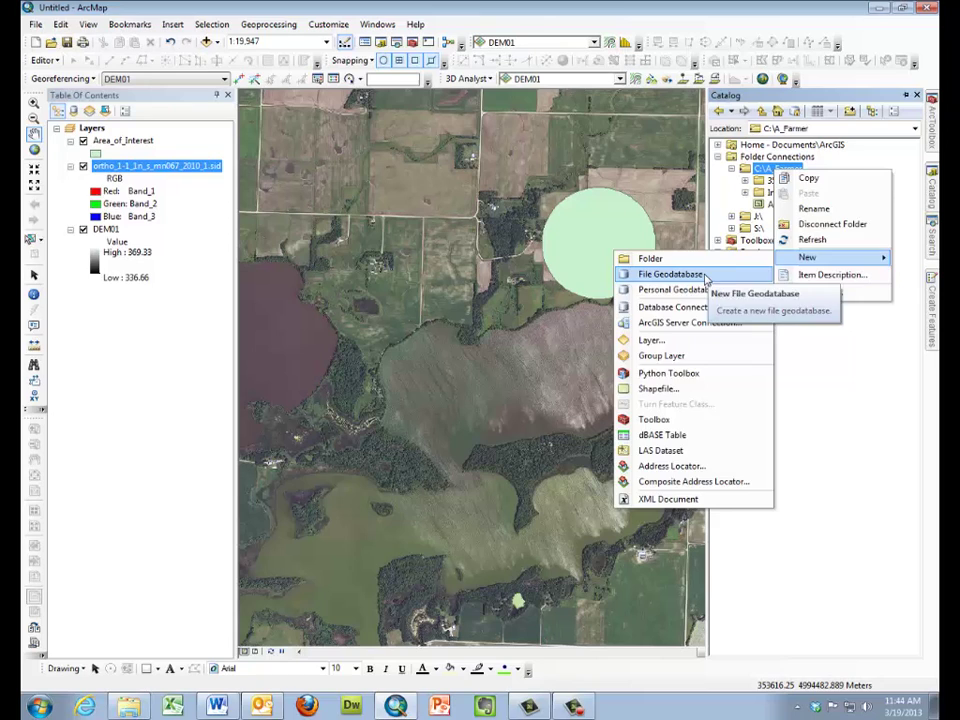
pyautogui.click(670, 274)
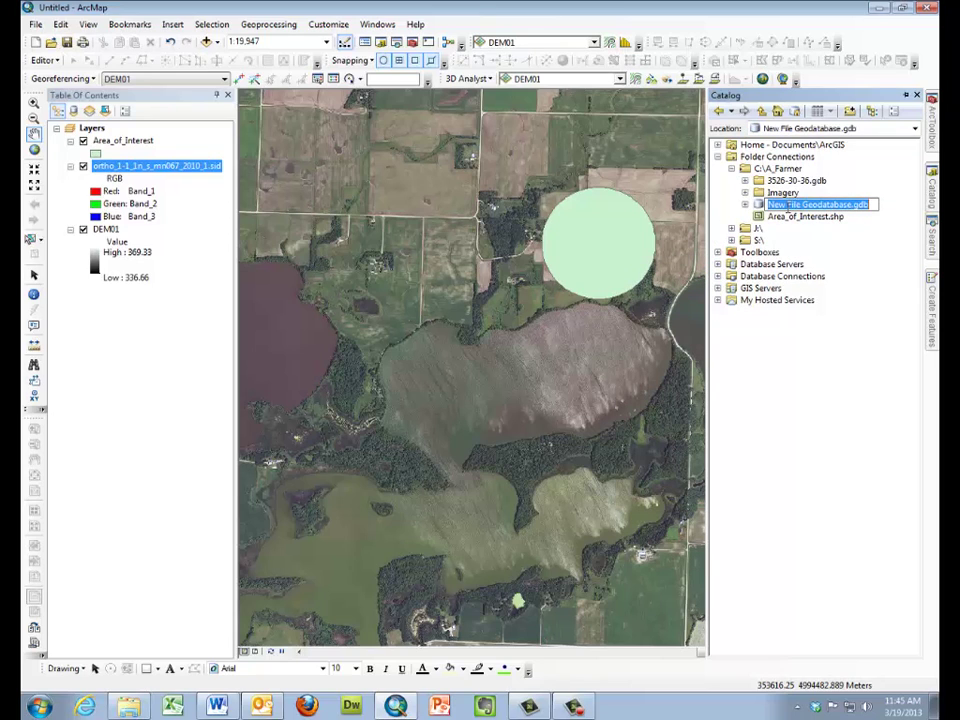
pyautogui.write('A_Farmer_Study.gdb')
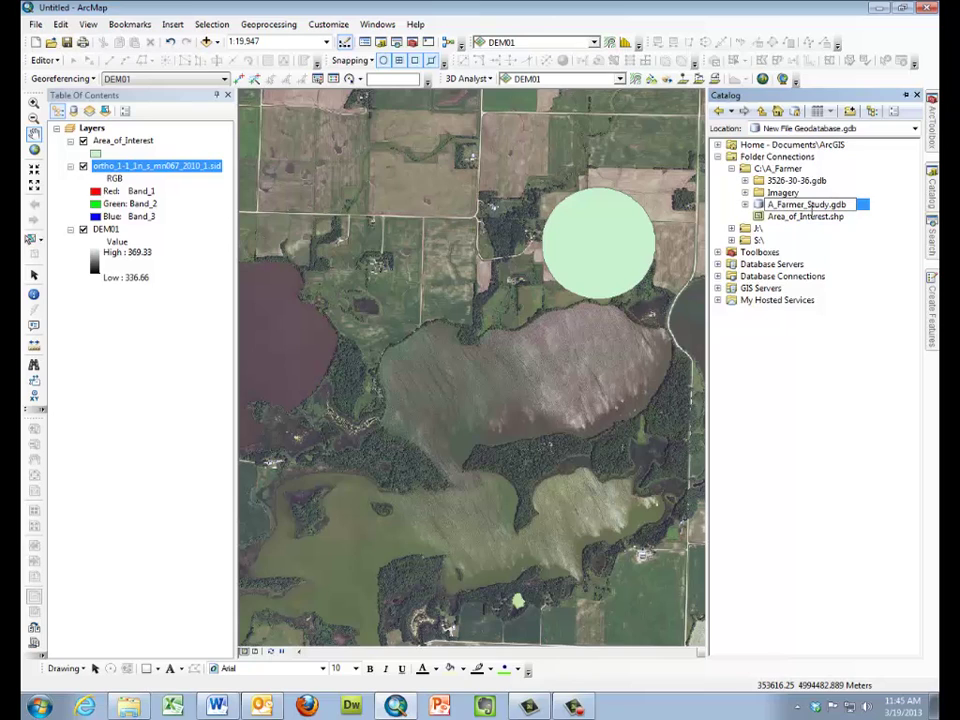
pyautogui.press('Return')
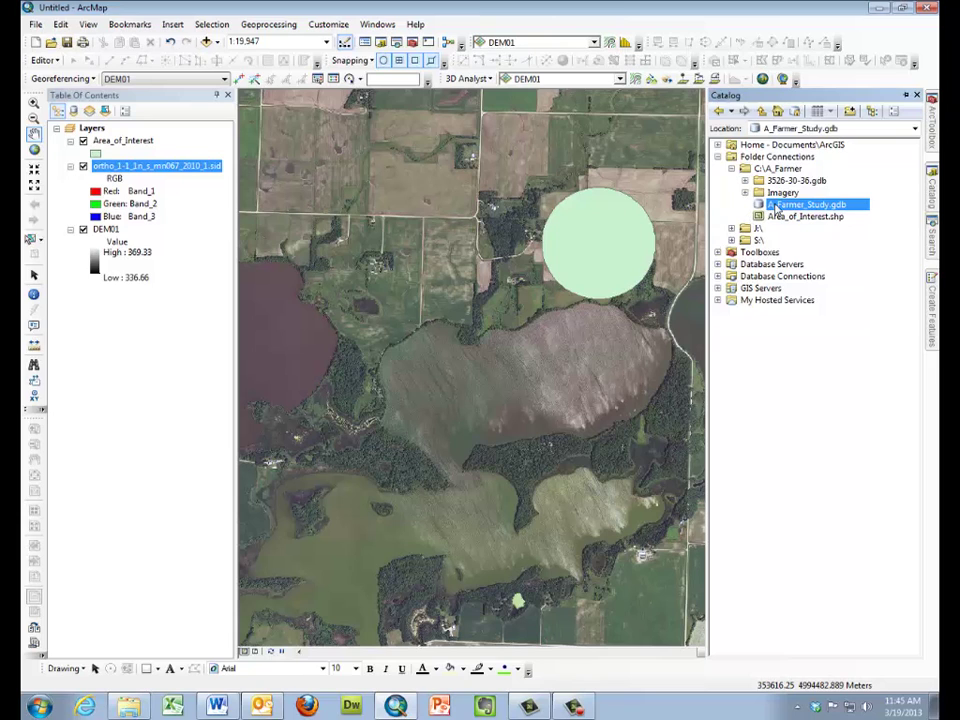
# Start a new feature dataset in A_Farmer_Study.gdb named Vector_Layers.
pyautogui.rightClick(777, 207)
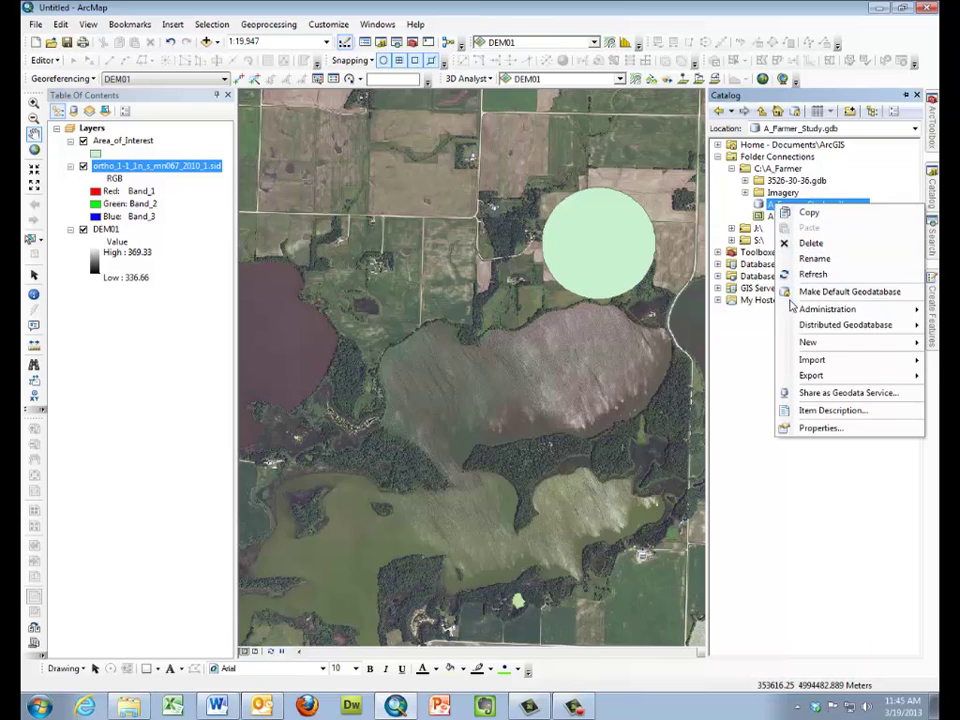
pyautogui.moveTo(792, 328)
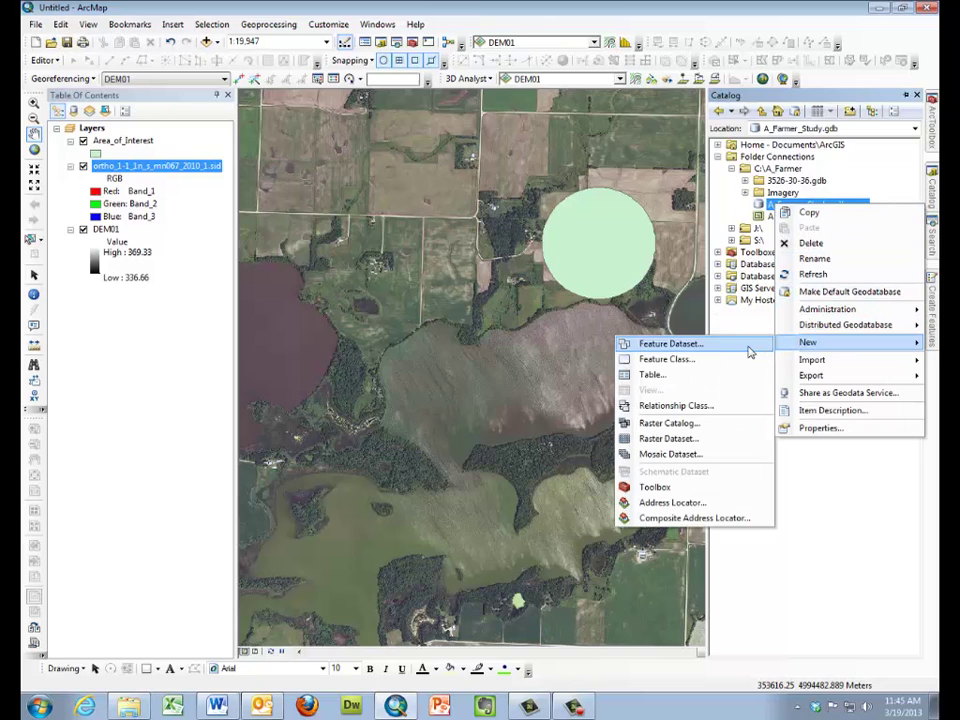
pyautogui.click(705, 347)
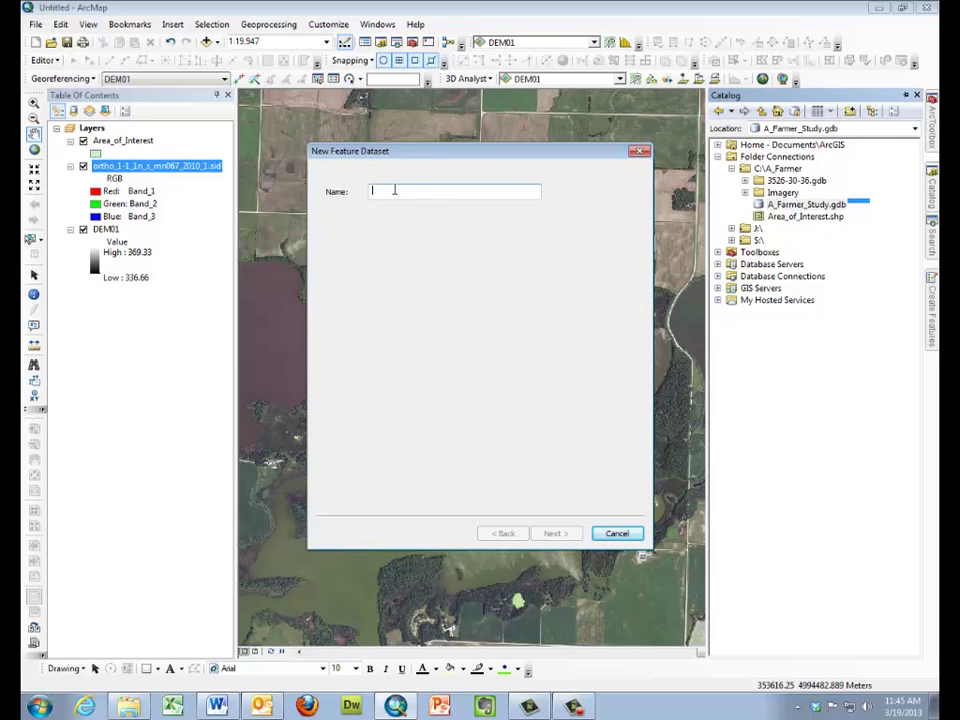
pyautogui.write('Vector_Layers')
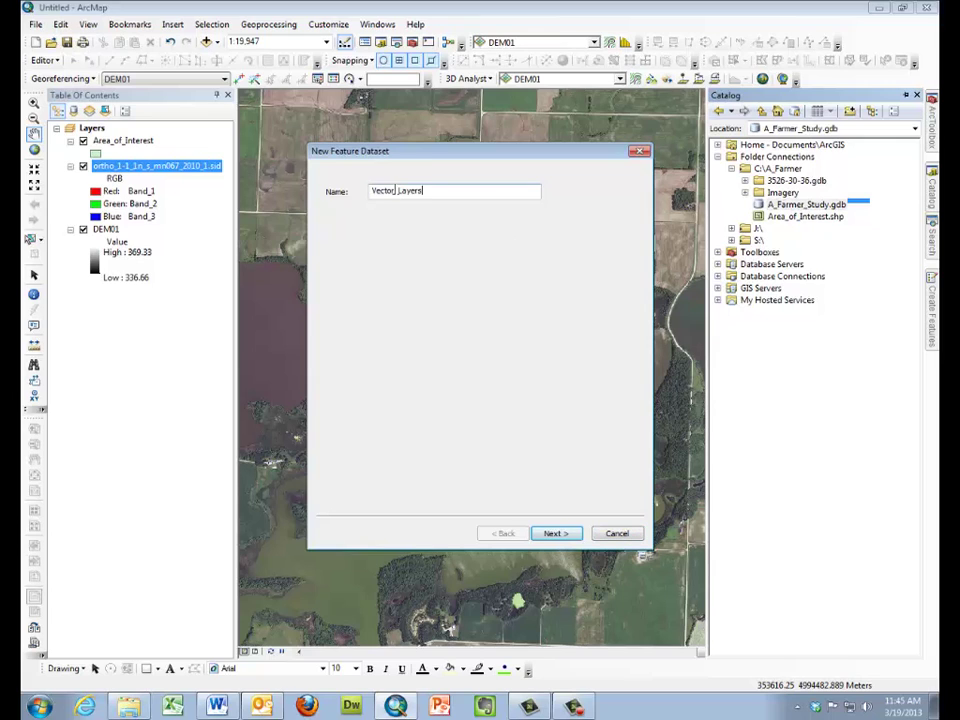
# Give it the NAD_1983_UTM_Zone_15N coordinate system, keep default tolerances, and finish.
pyautogui.click(558, 535)
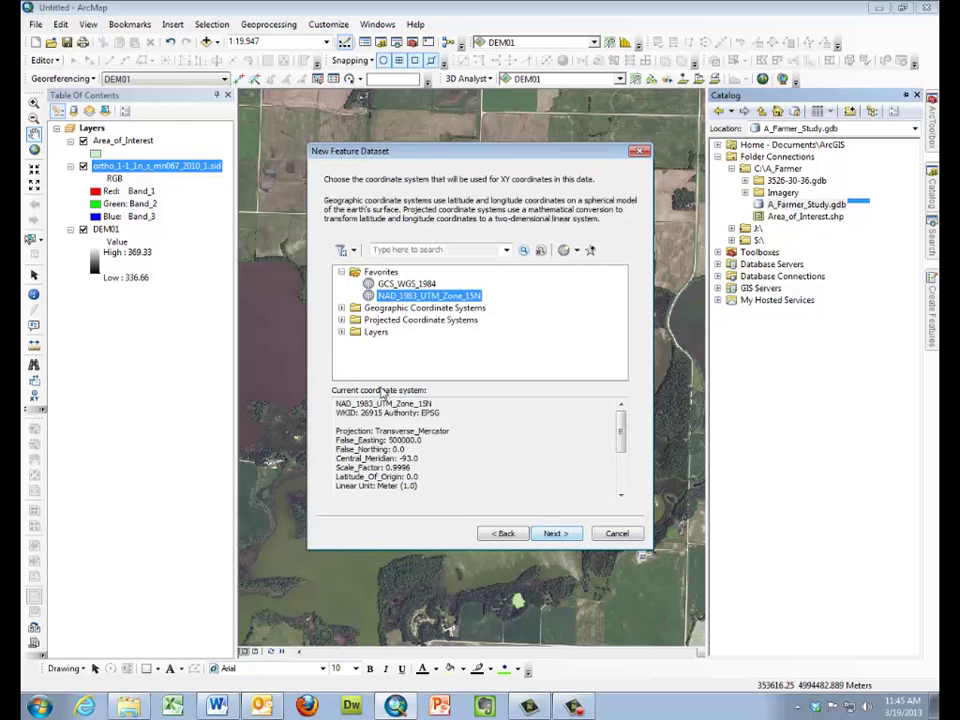
pyautogui.click(341, 332)
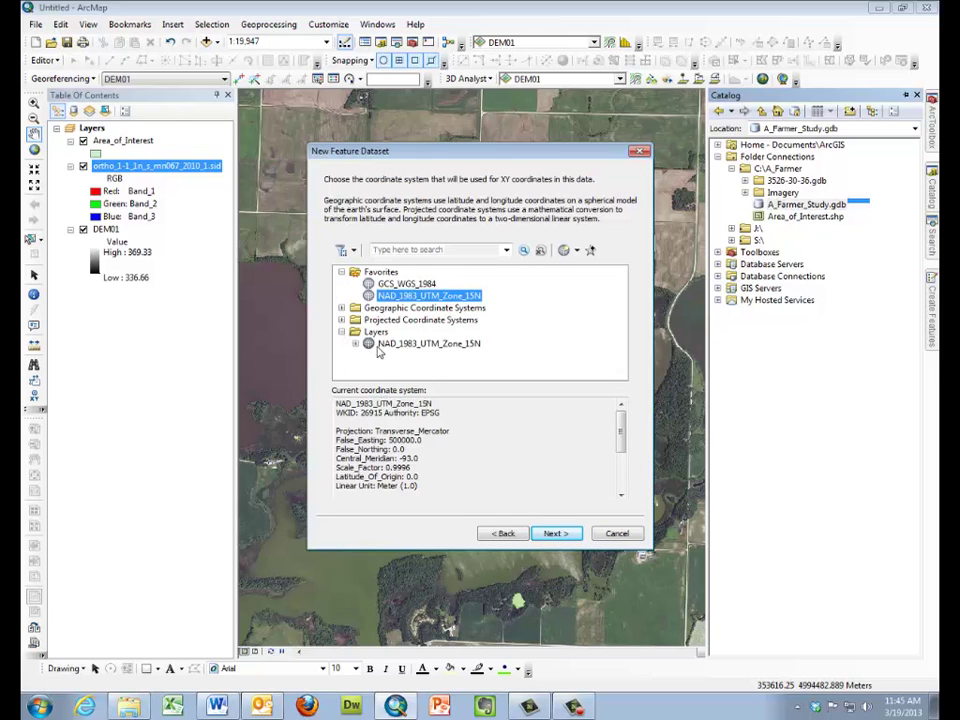
pyautogui.click(425, 343)
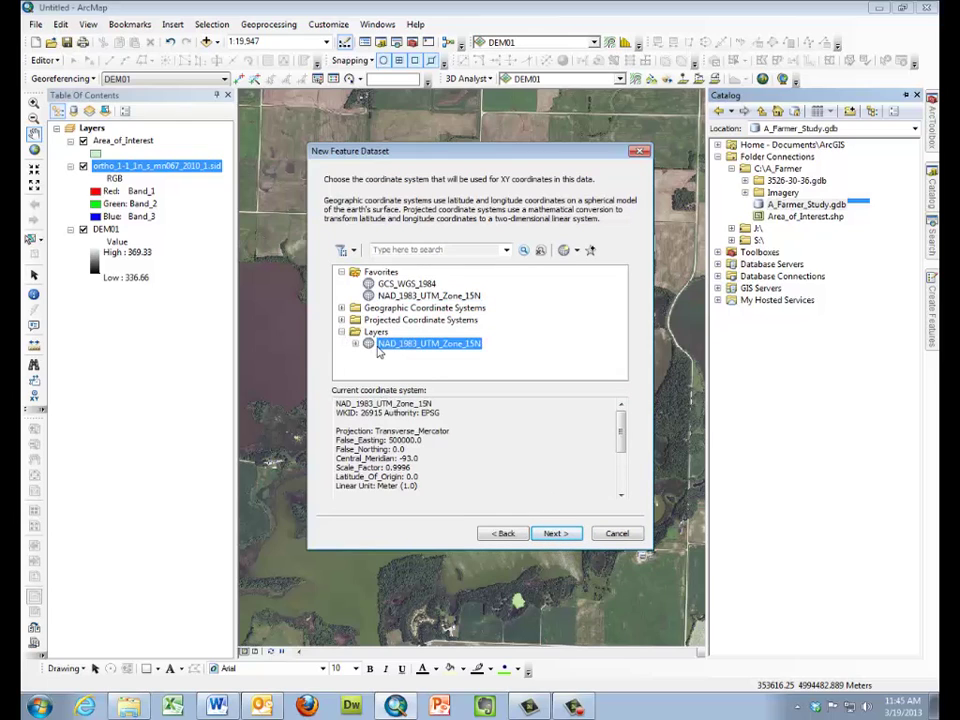
pyautogui.click(555, 534)
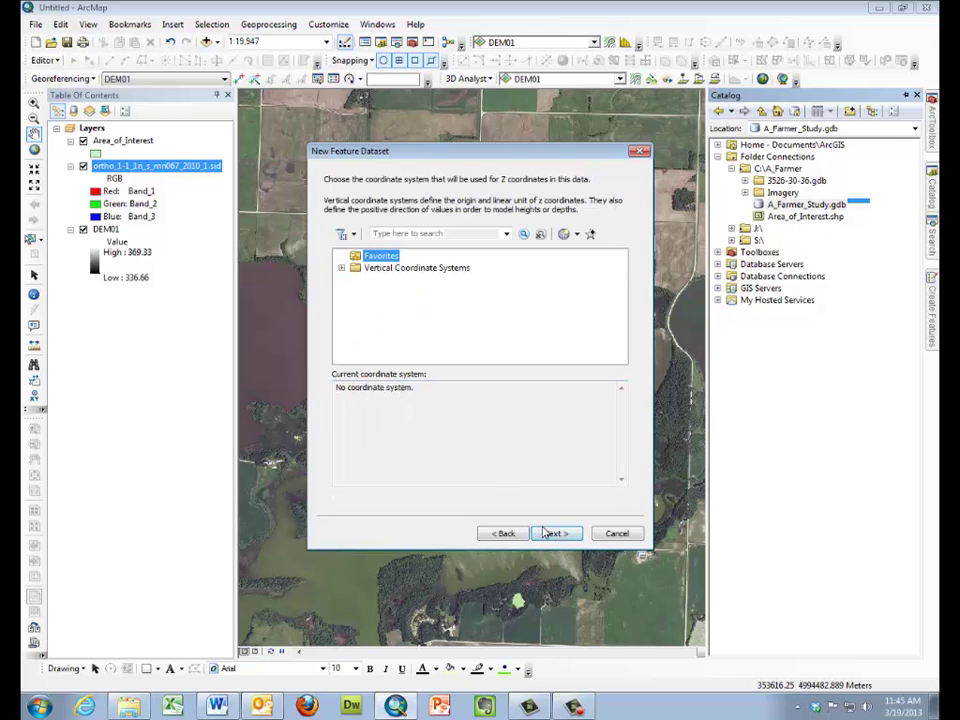
pyautogui.click(548, 535)
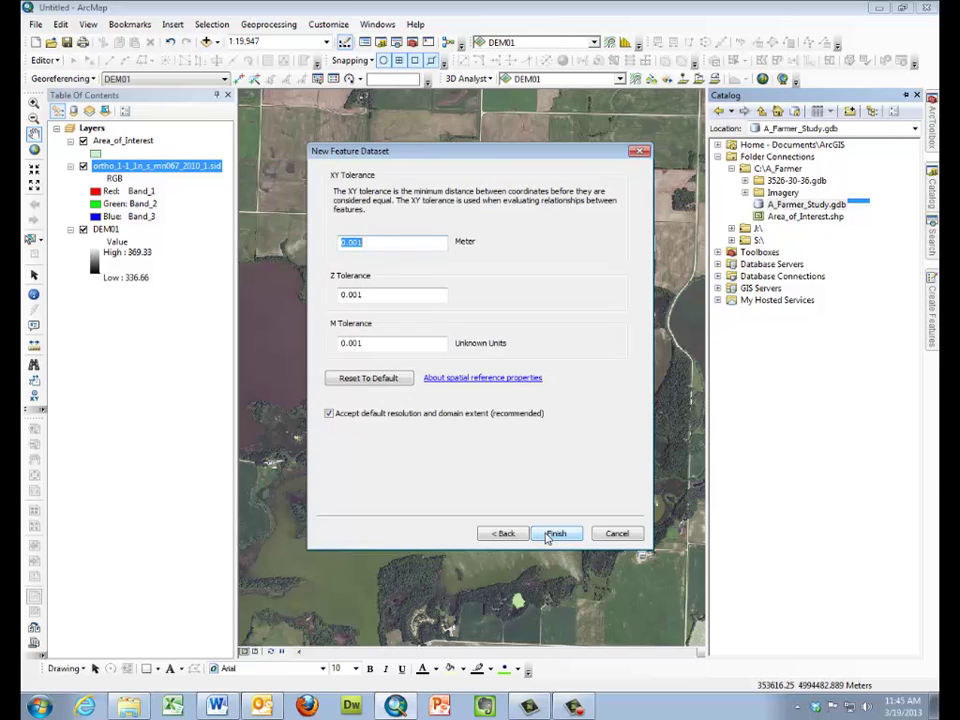
pyautogui.click(553, 534)
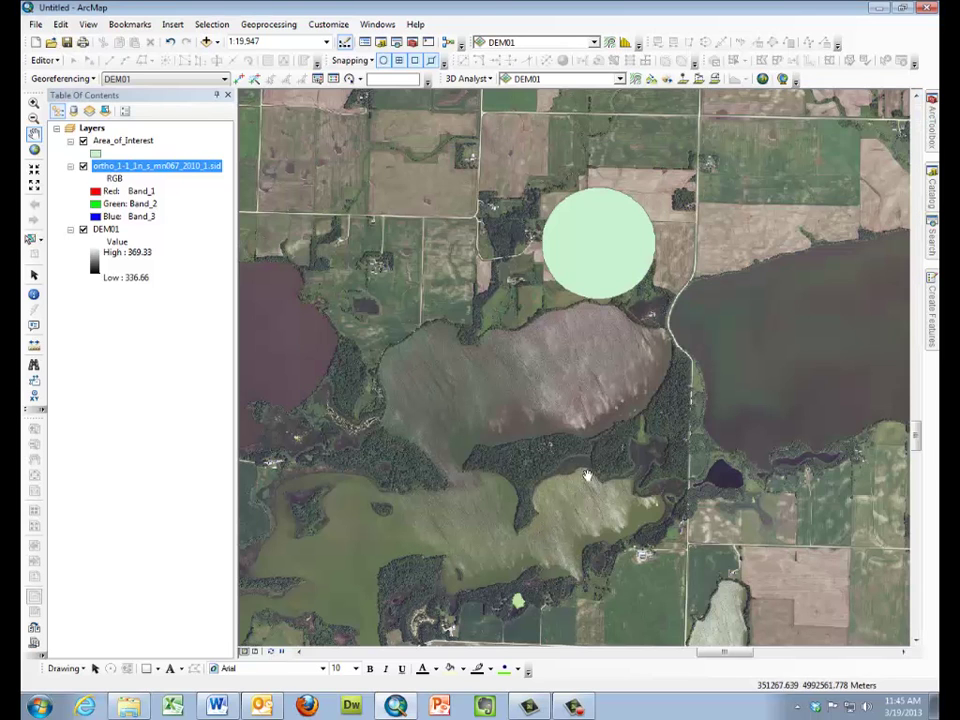
pyautogui.moveTo(932, 192)
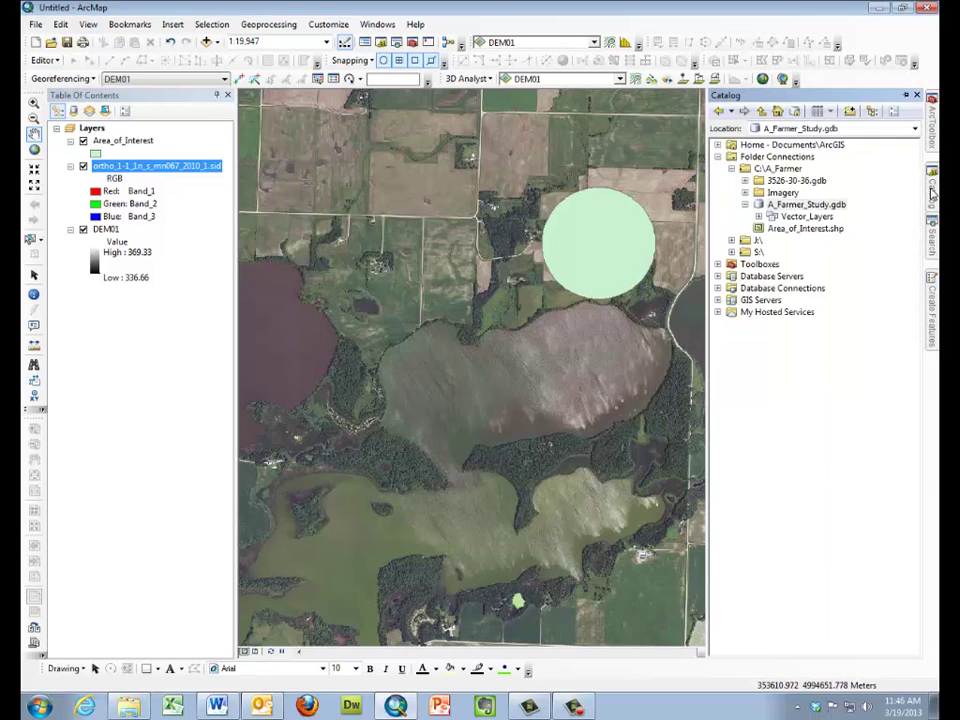
# Begin a new Point Features feature class named Outlet in Vector_Layers.
pyautogui.click(790, 217)
pyautogui.rightClick(790, 217)
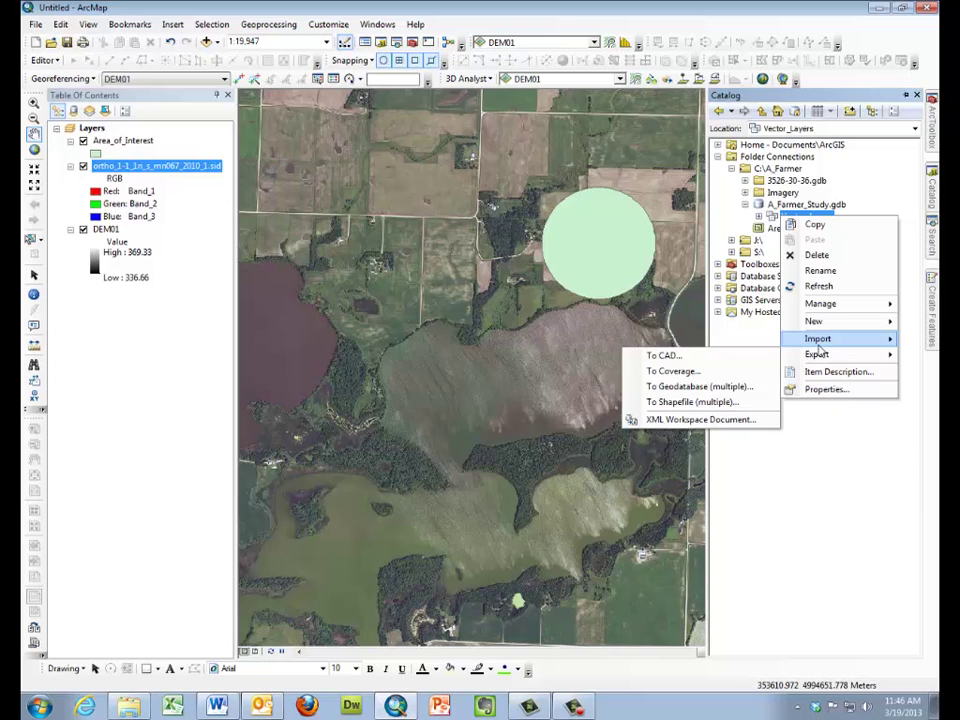
pyautogui.moveTo(818, 345)
pyautogui.moveTo(790, 320)
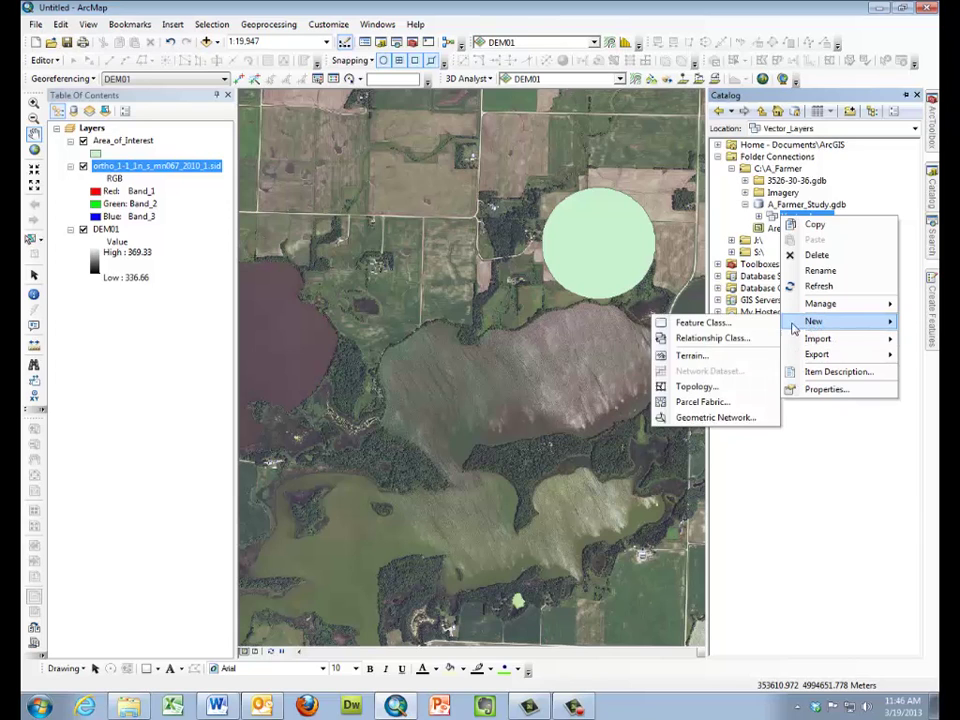
pyautogui.click(759, 324)
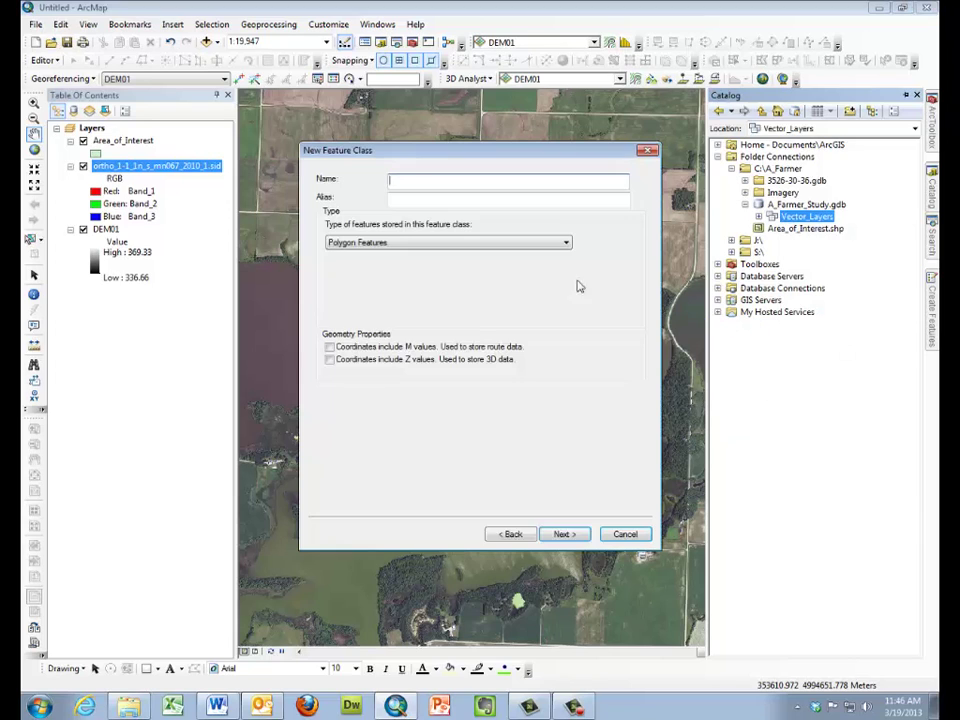
pyautogui.click(490, 243)
pyautogui.click(456, 273)
pyautogui.click(430, 183)
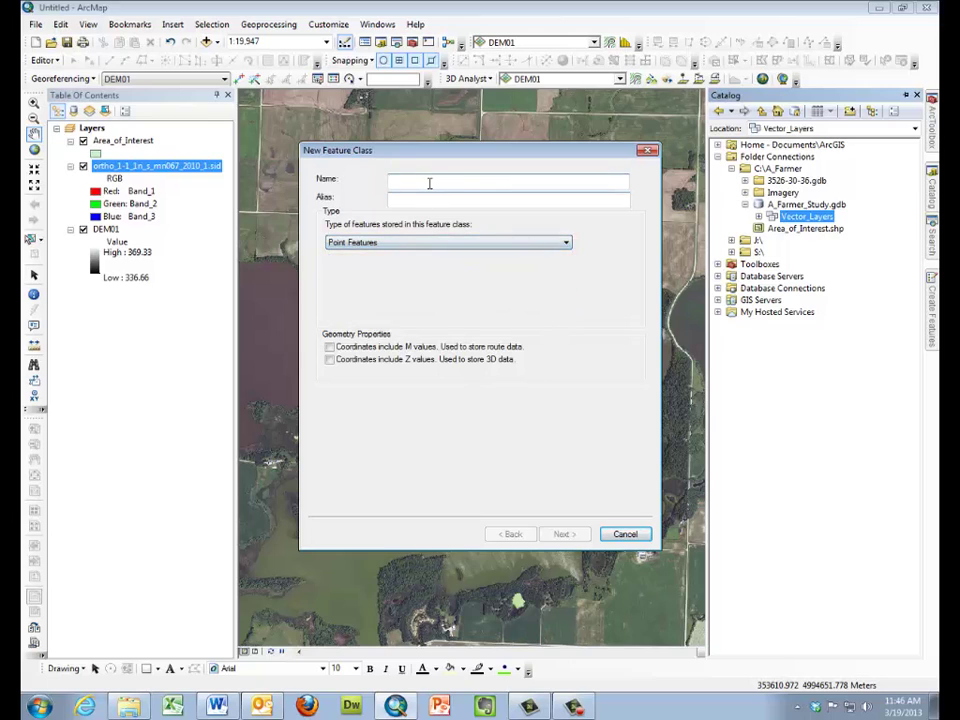
pyautogui.write('Outlet')
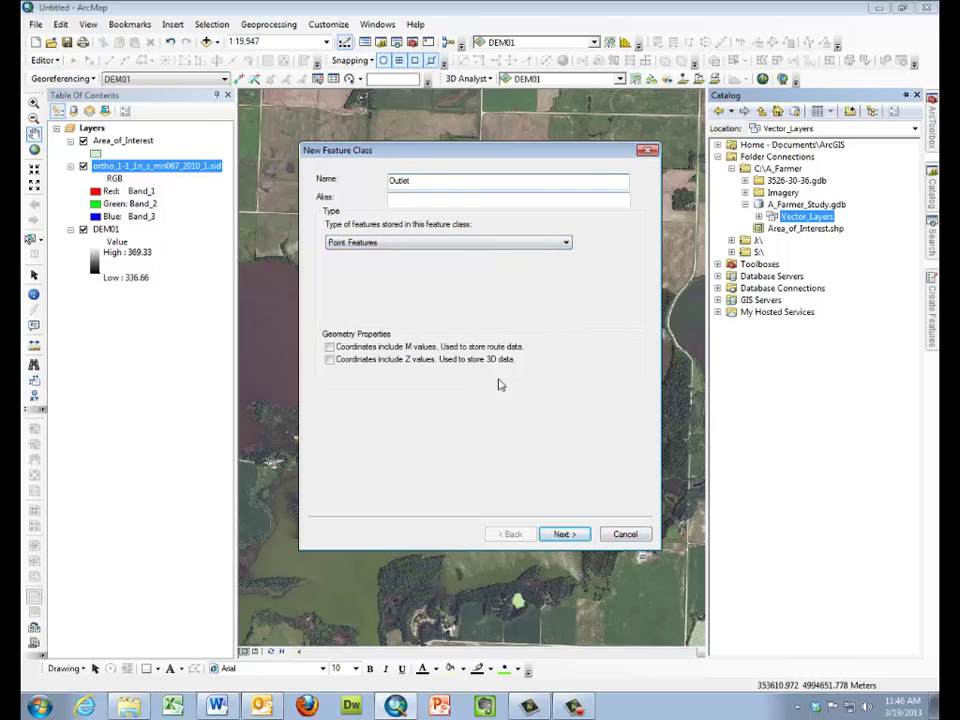
# Accept the default storage settings and finish creating the Outlet feature class.
pyautogui.click(562, 535)
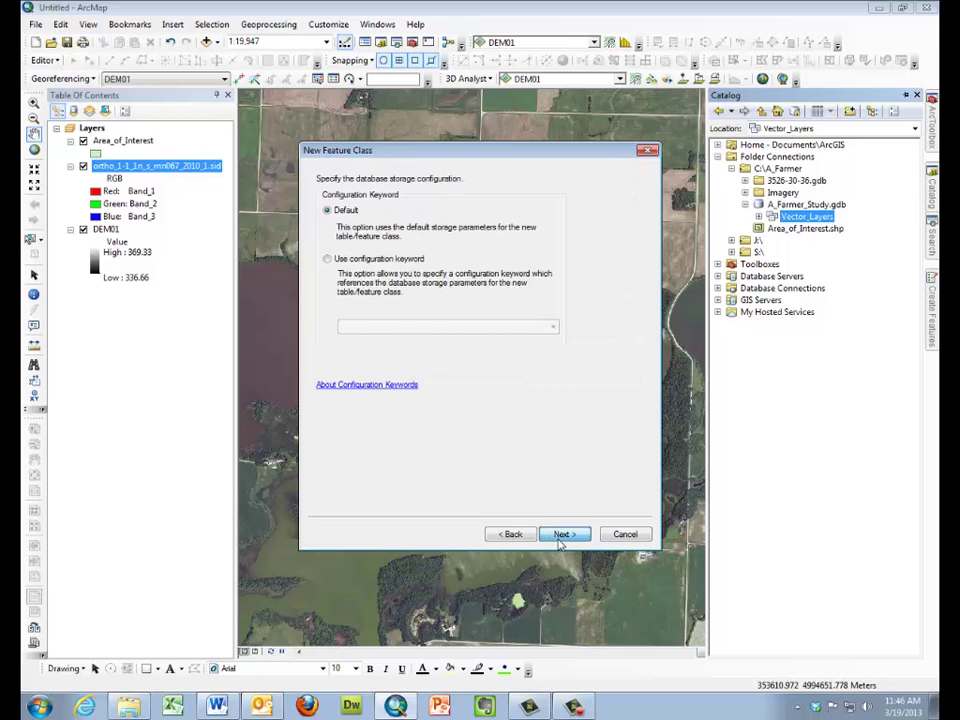
pyautogui.click(562, 535)
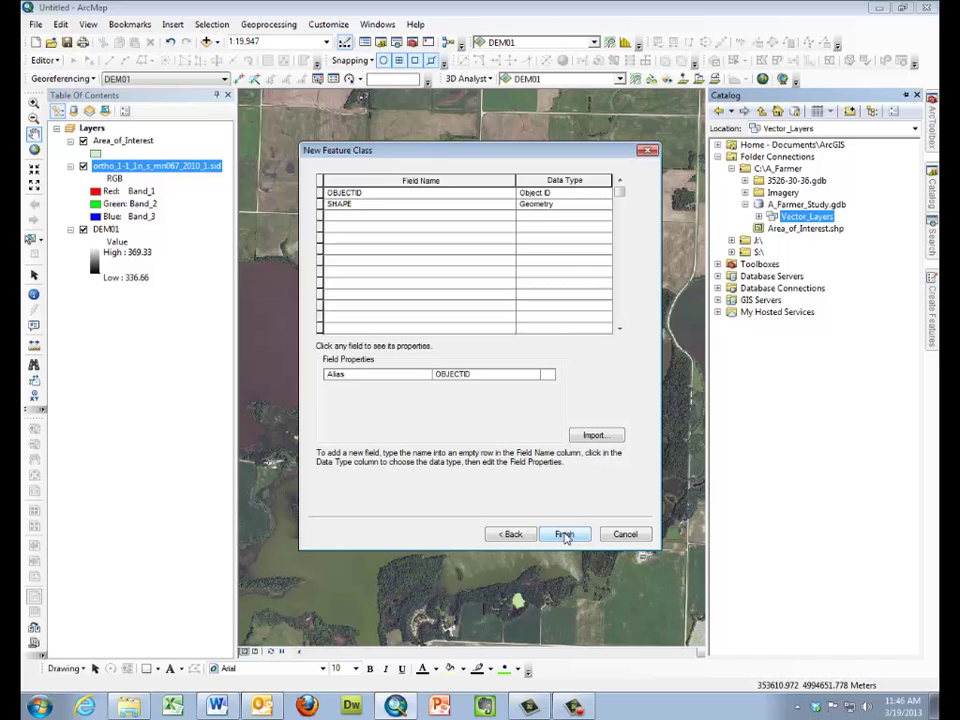
pyautogui.click(564, 536)
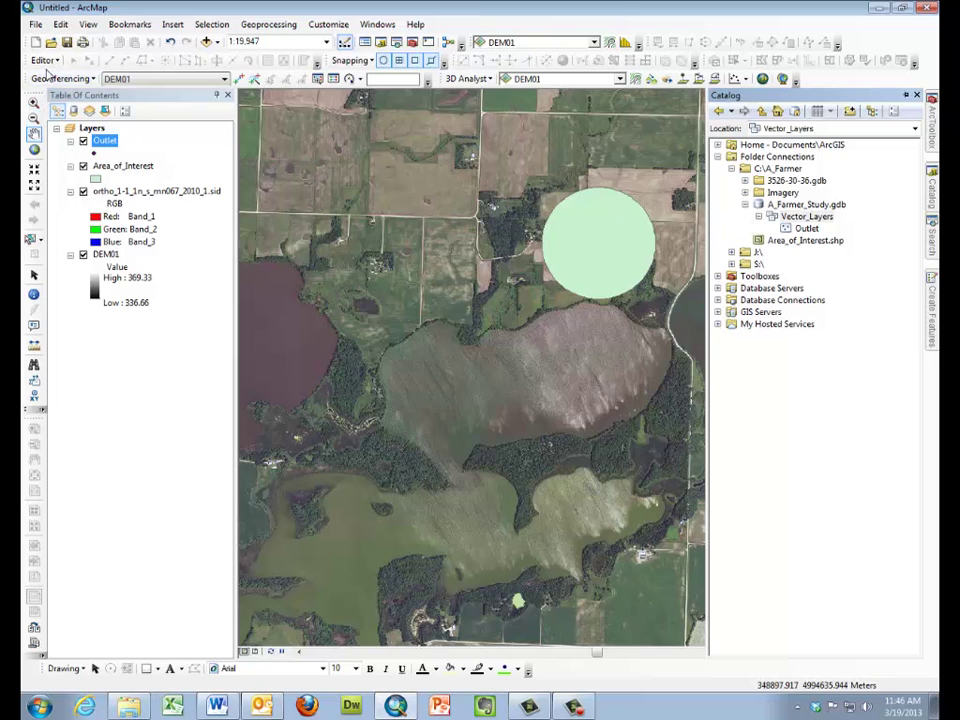
# In Map Document Properties, turn on storing relative pathnames to data sources.
pyautogui.click(36, 26)
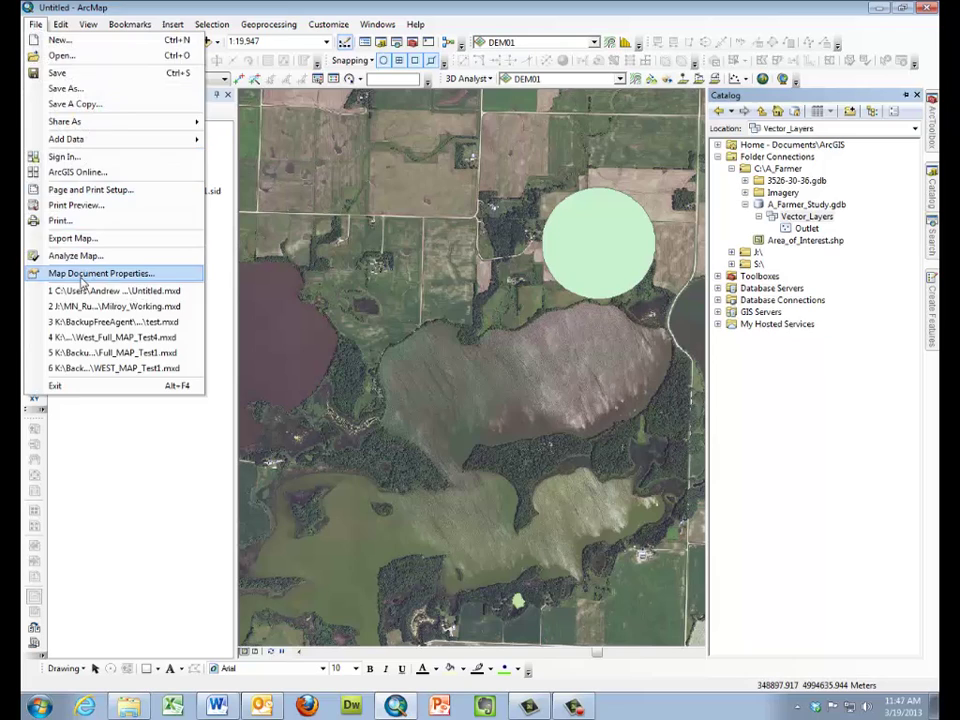
pyautogui.click(95, 273)
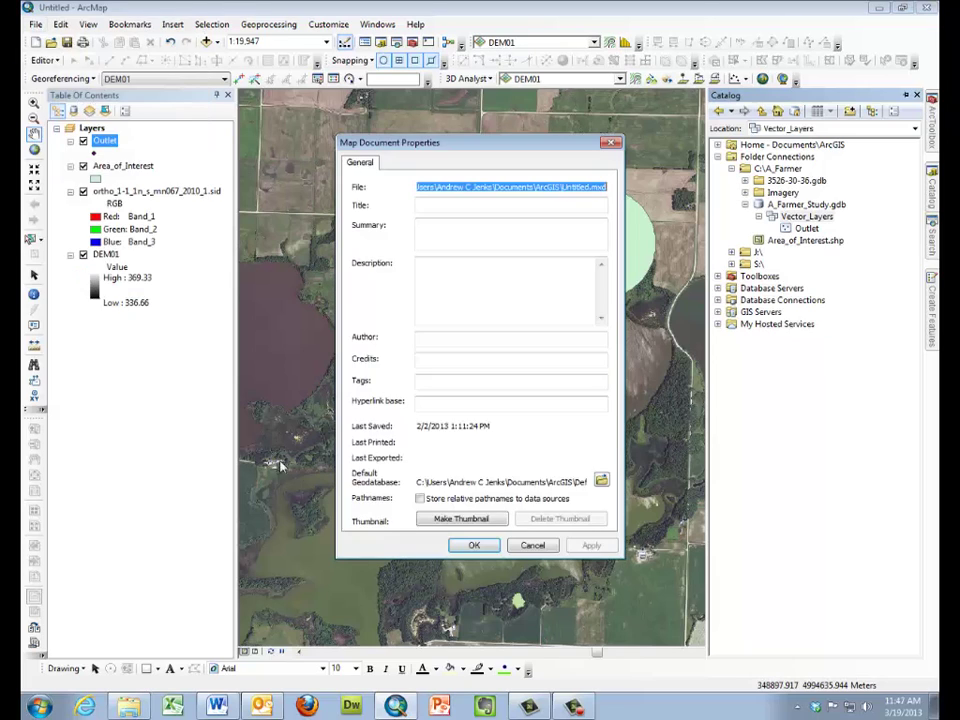
pyautogui.click(421, 497)
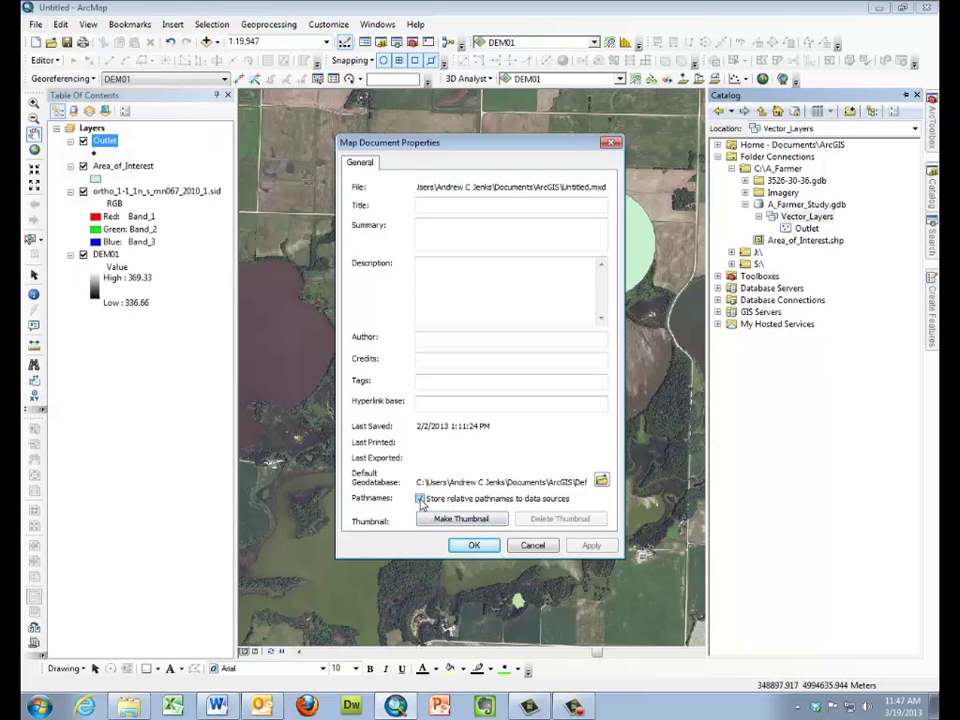
# Set the default geodatabase to C:\A_Farmer\A_Farmer_Study.gdb and apply the changes.
pyautogui.click(601, 481)
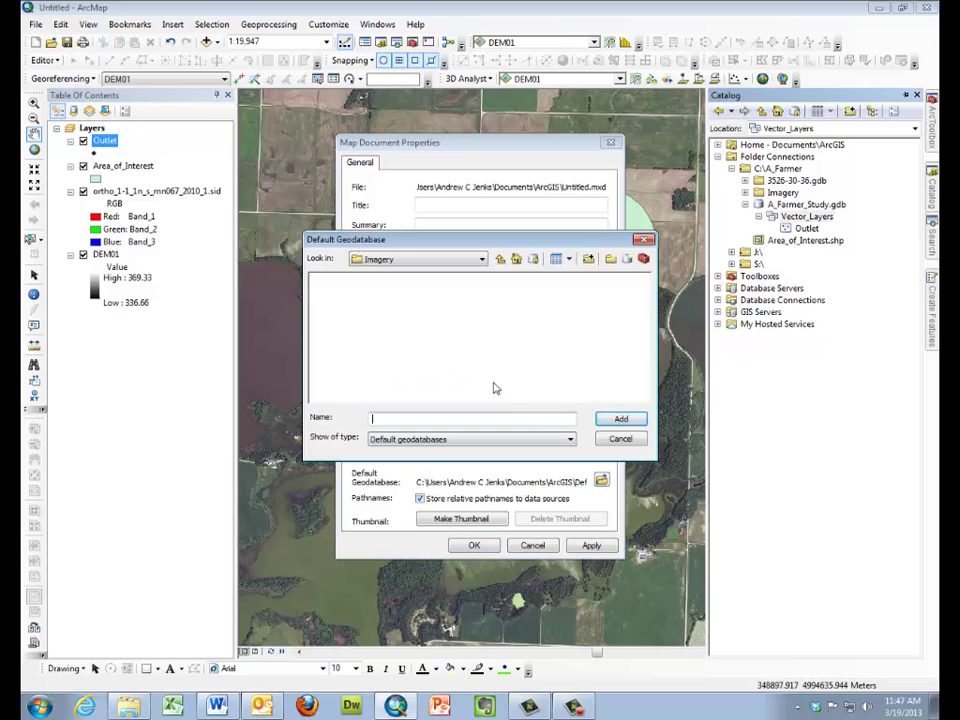
pyautogui.click(500, 259)
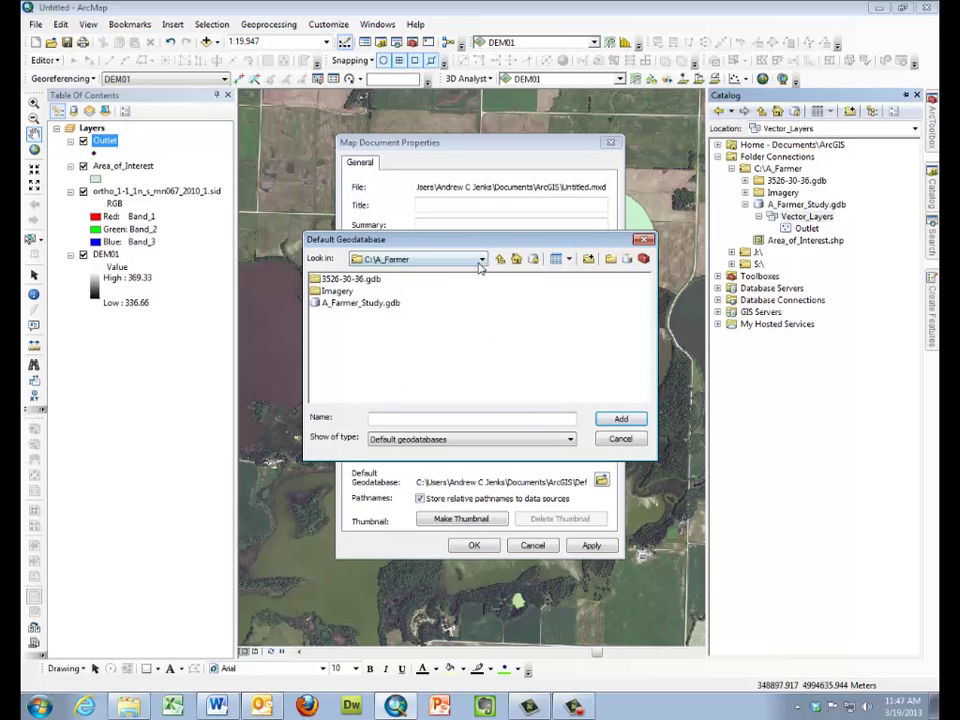
pyautogui.click(500, 259)
pyautogui.click(345, 279)
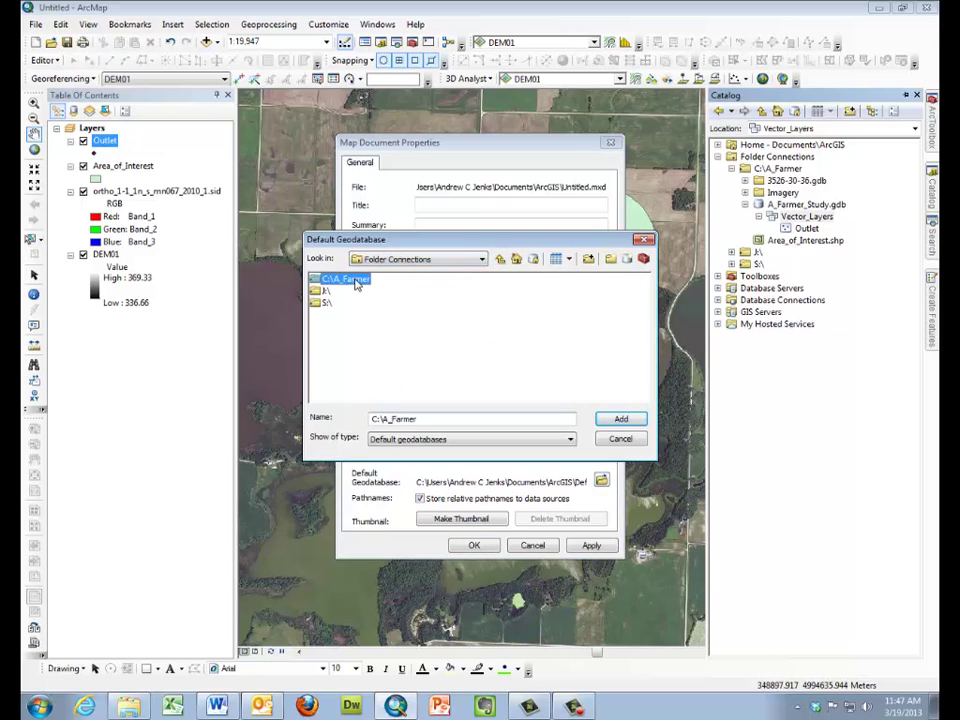
pyautogui.doubleClick(345, 279)
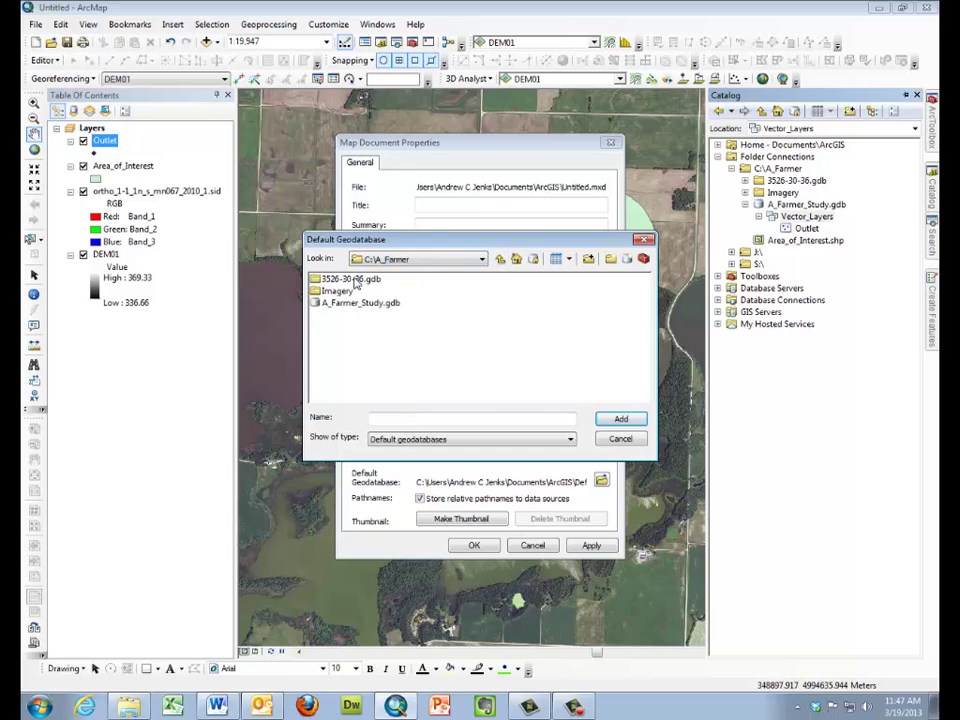
pyautogui.click(345, 302)
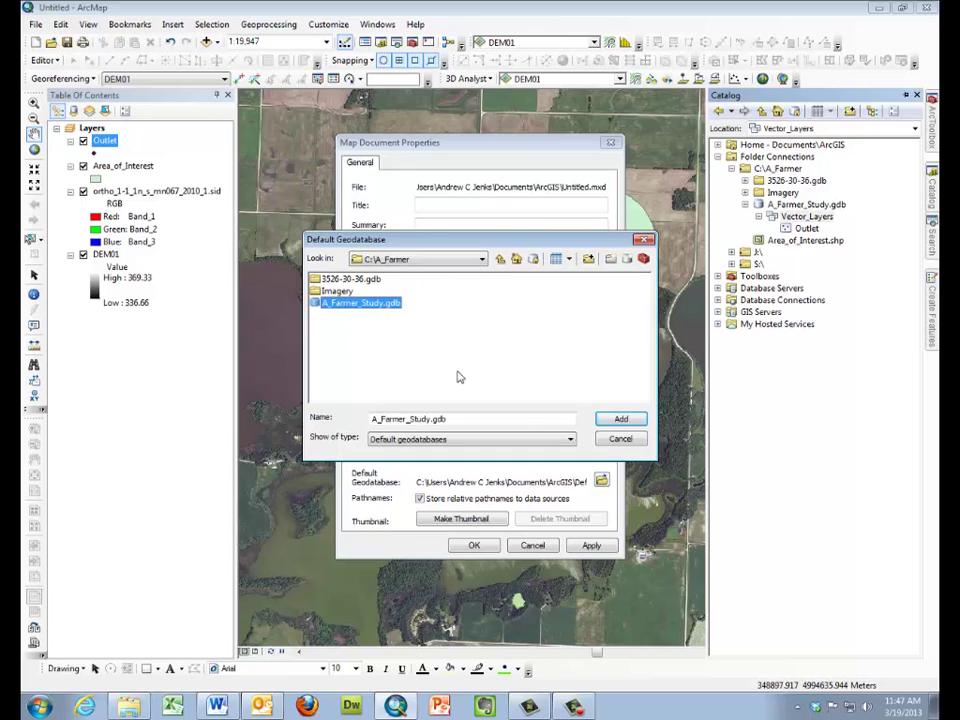
pyautogui.click(617, 419)
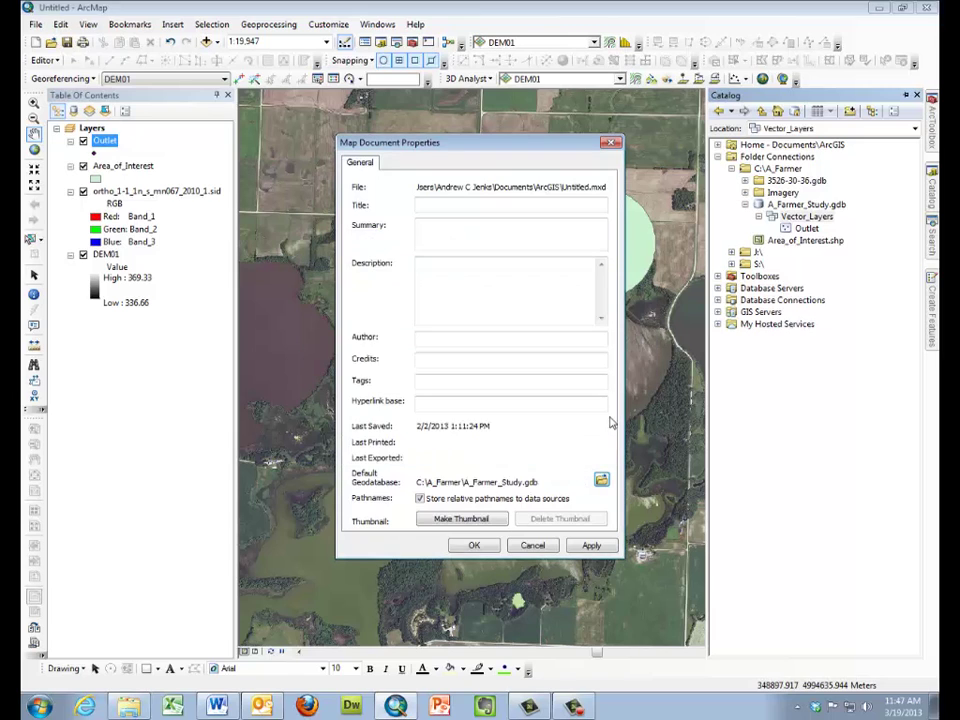
pyautogui.click(590, 546)
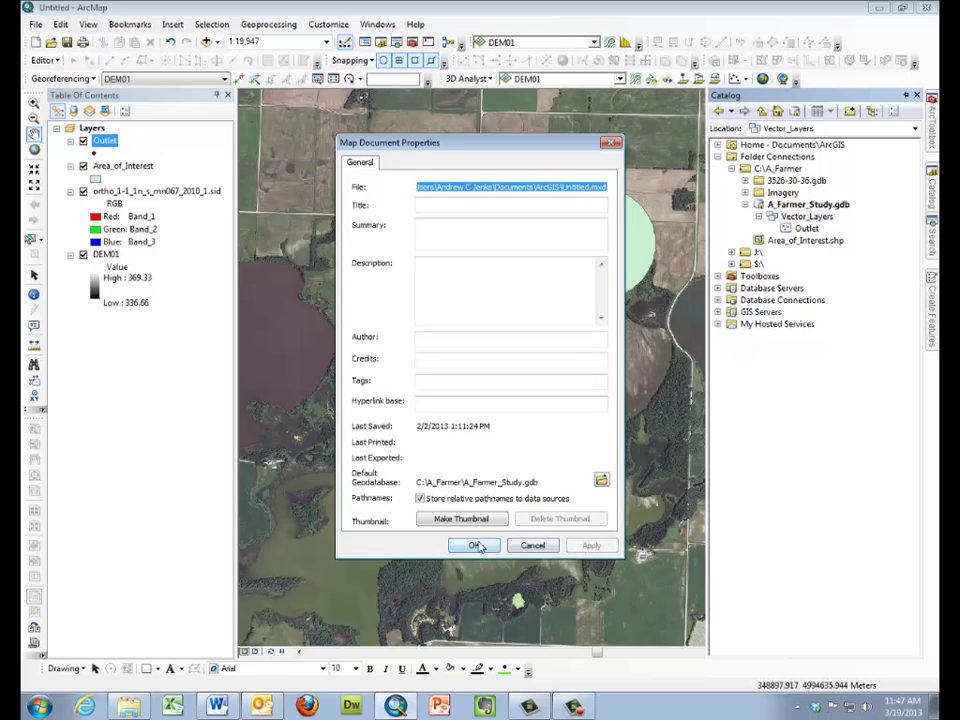
pyautogui.click(475, 546)
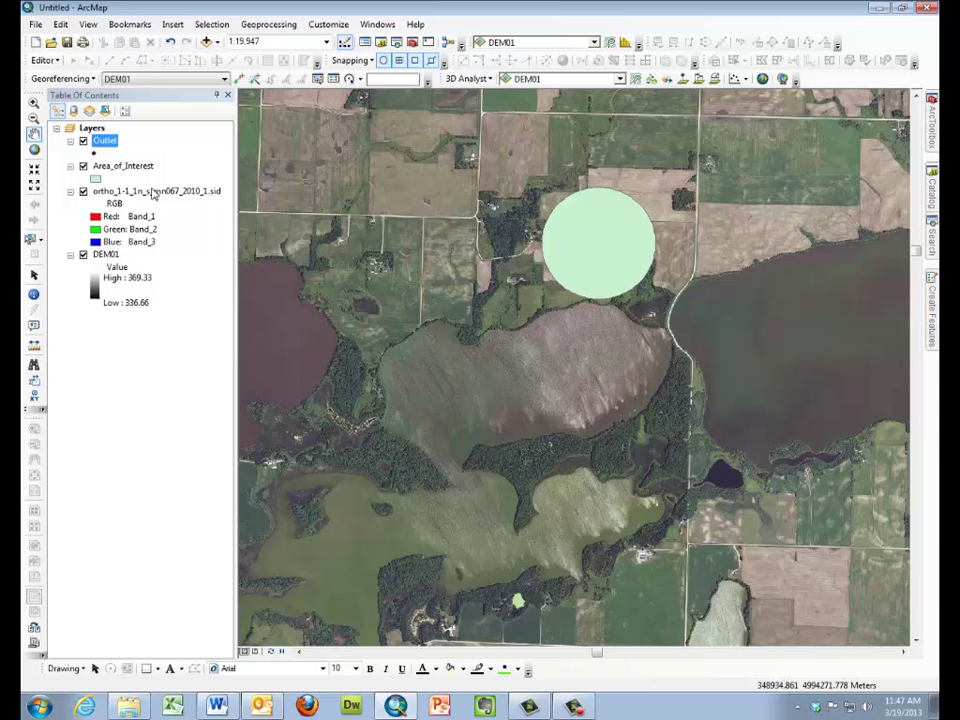
# Give Area_of_Interest a Hollow symbol with a red outline of width 3.
pyautogui.doubleClick(95, 179)
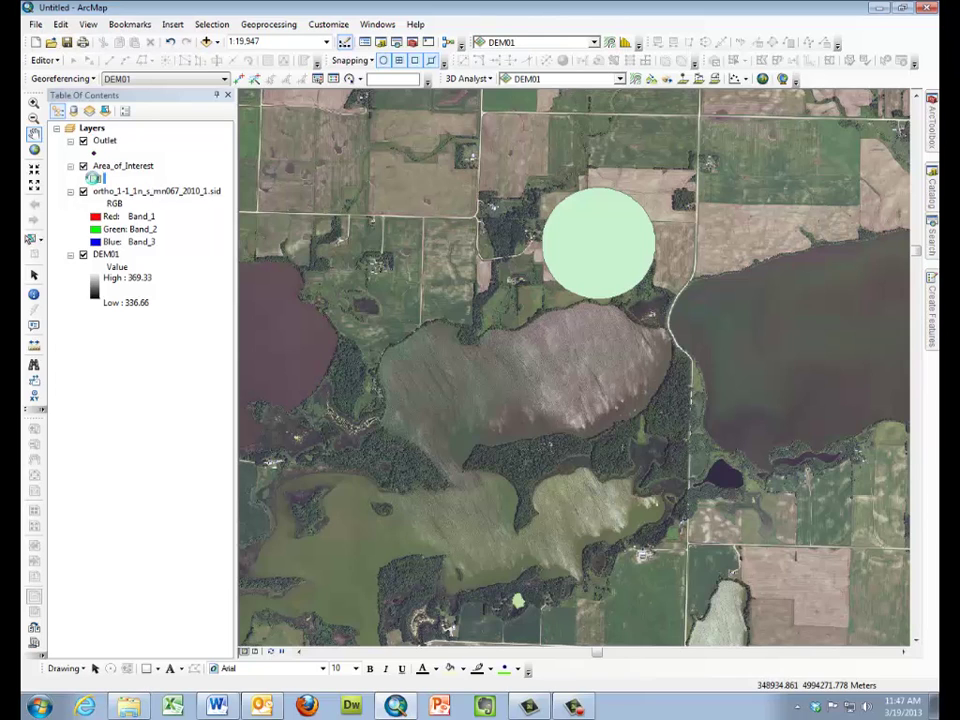
pyautogui.click(262, 298)
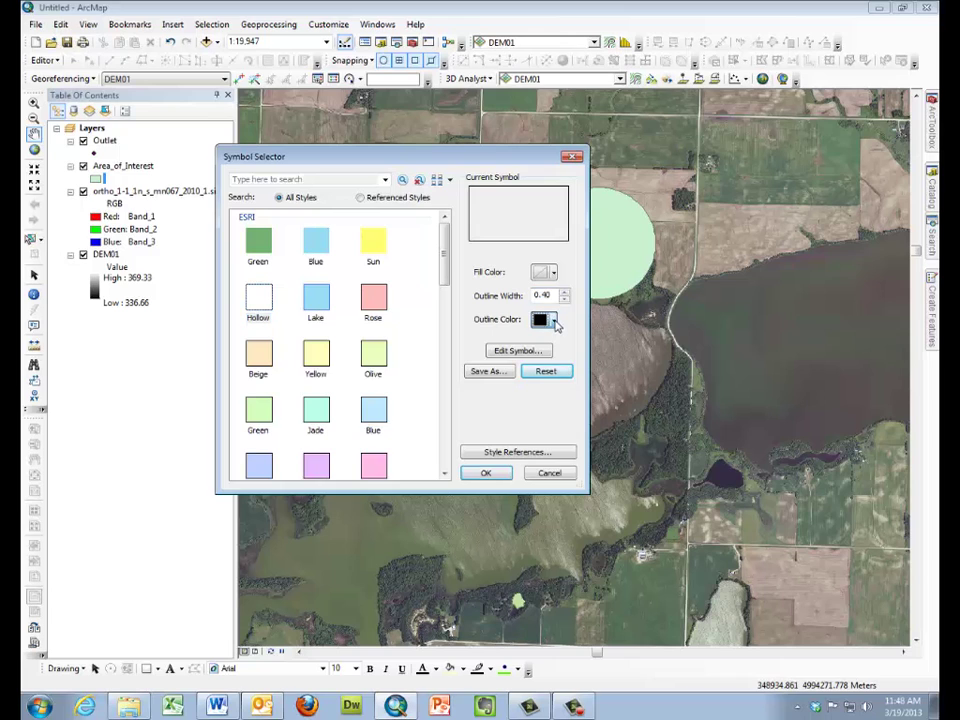
pyautogui.click(556, 325)
pyautogui.click(551, 387)
pyautogui.doubleClick(541, 295)
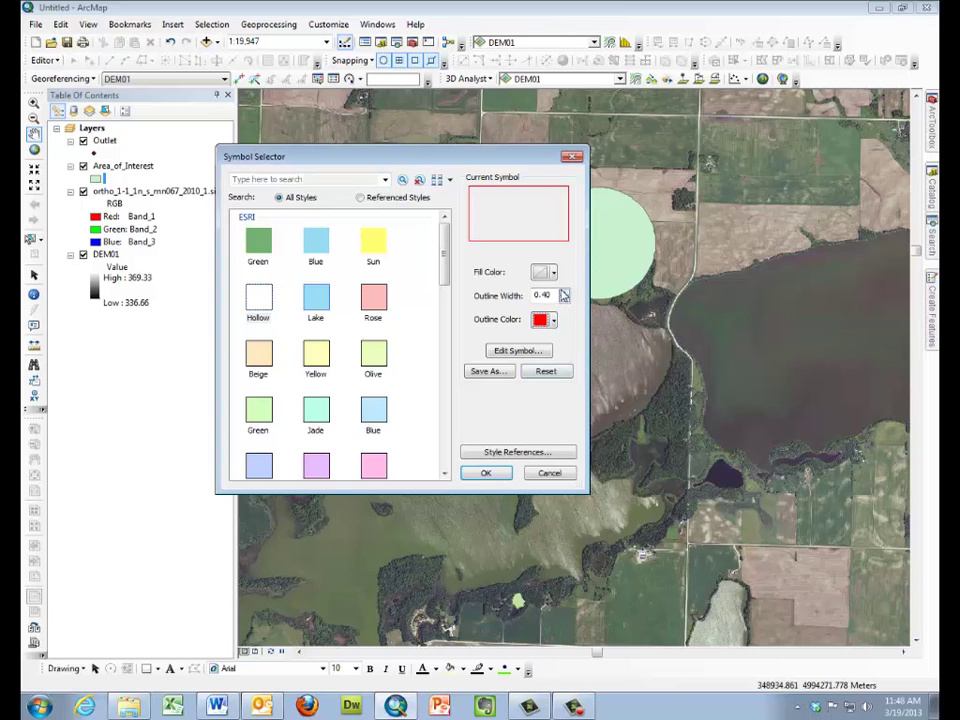
pyautogui.write('3')
pyautogui.click(485, 474)
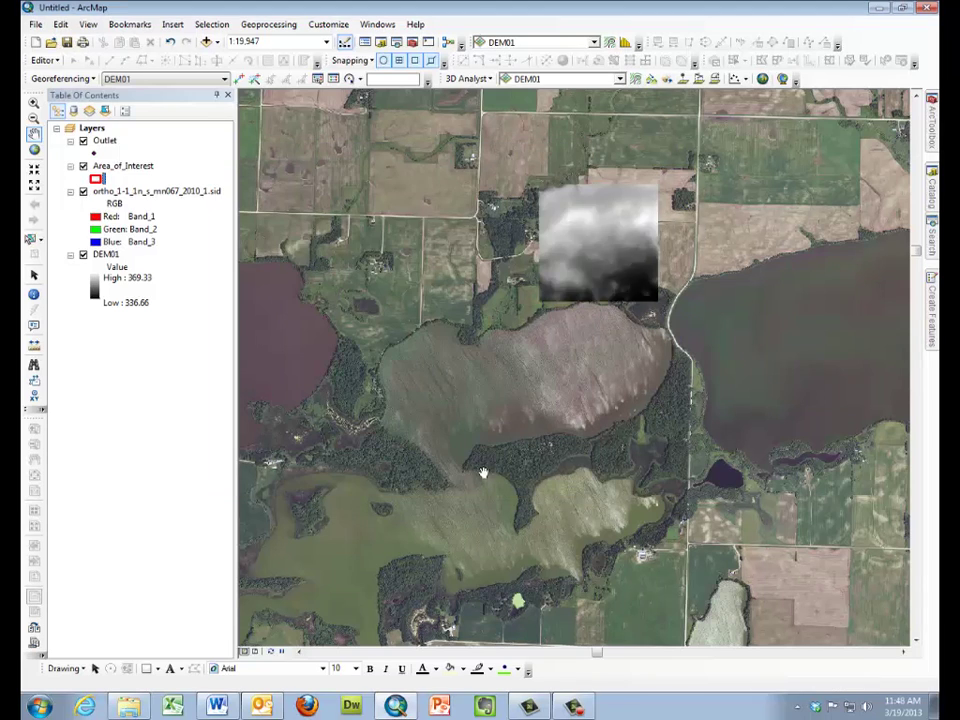